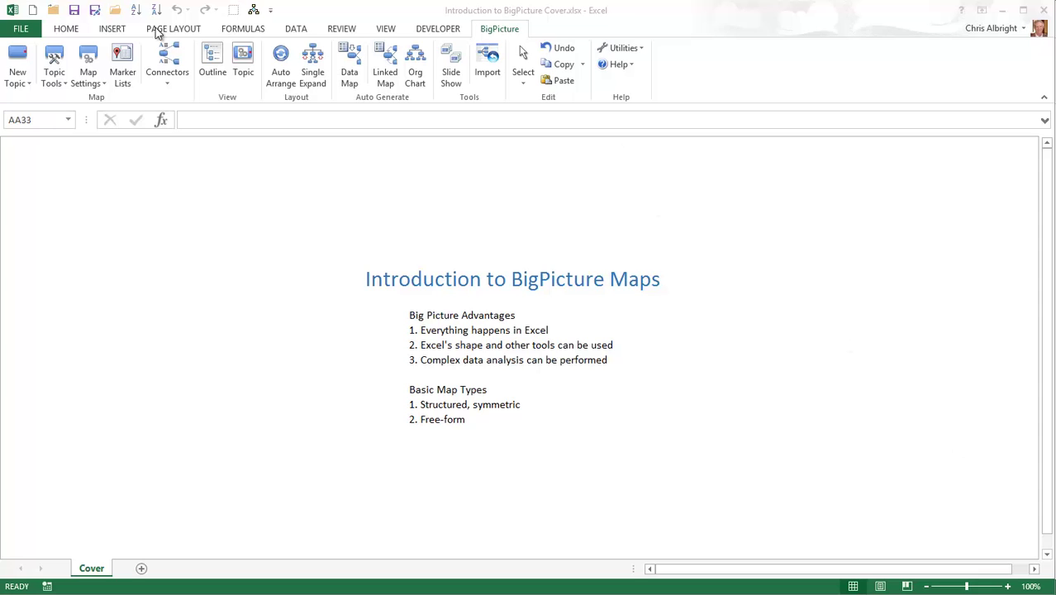
pyautogui.click(621, 97)
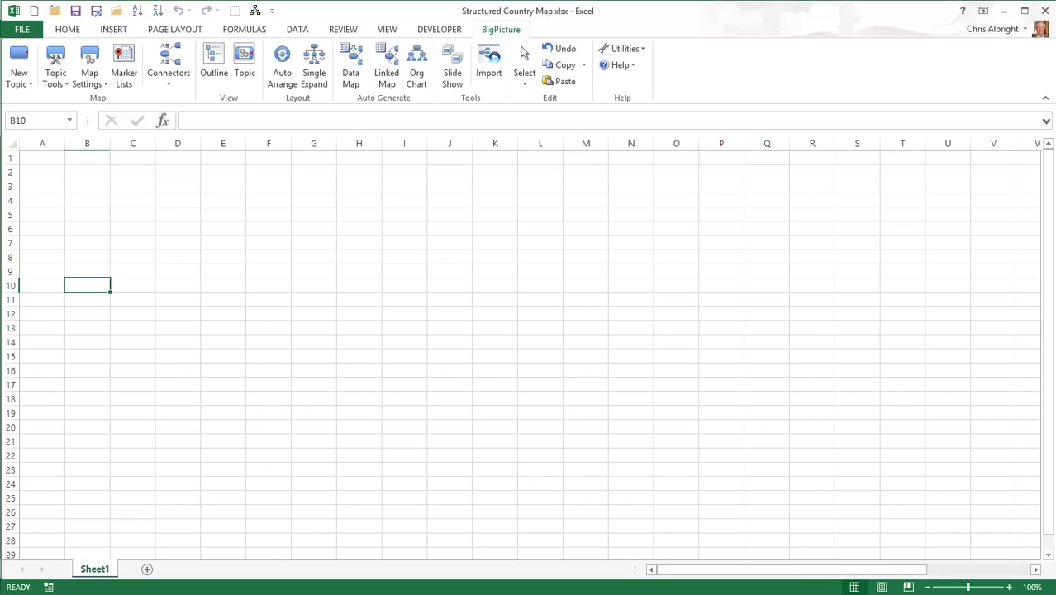
# Add a new map topic at cell B10 and label it "All countries".
pyautogui.click(13, 55)
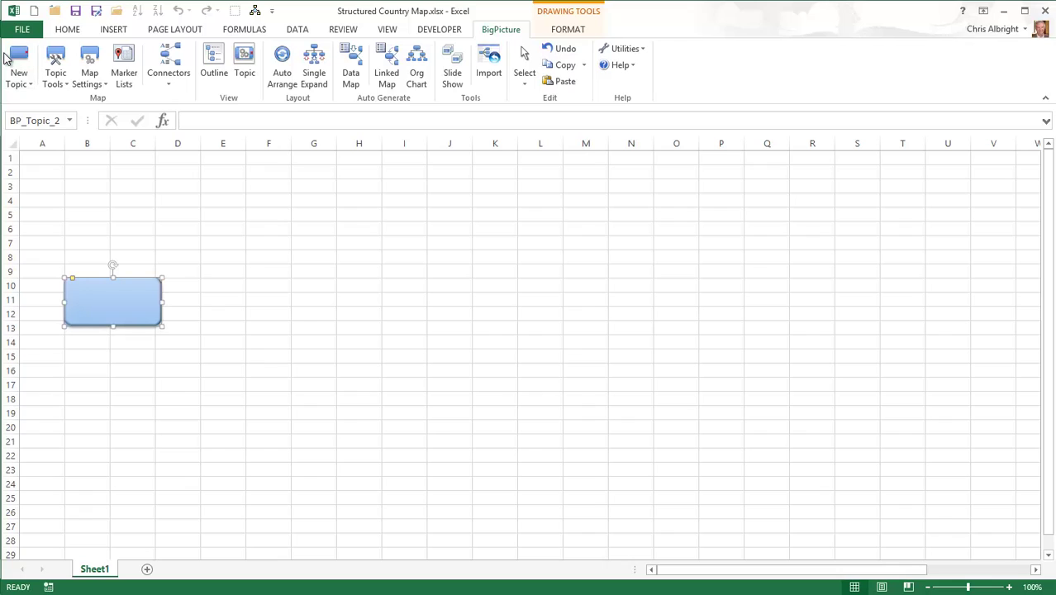
pyautogui.write('All countries')
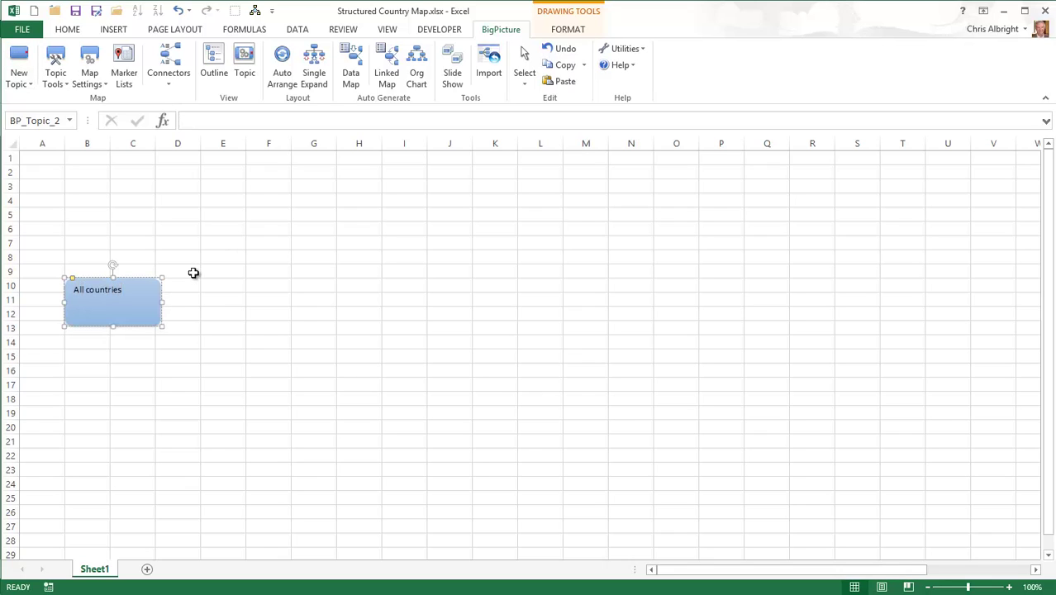
pyautogui.click(191, 276)
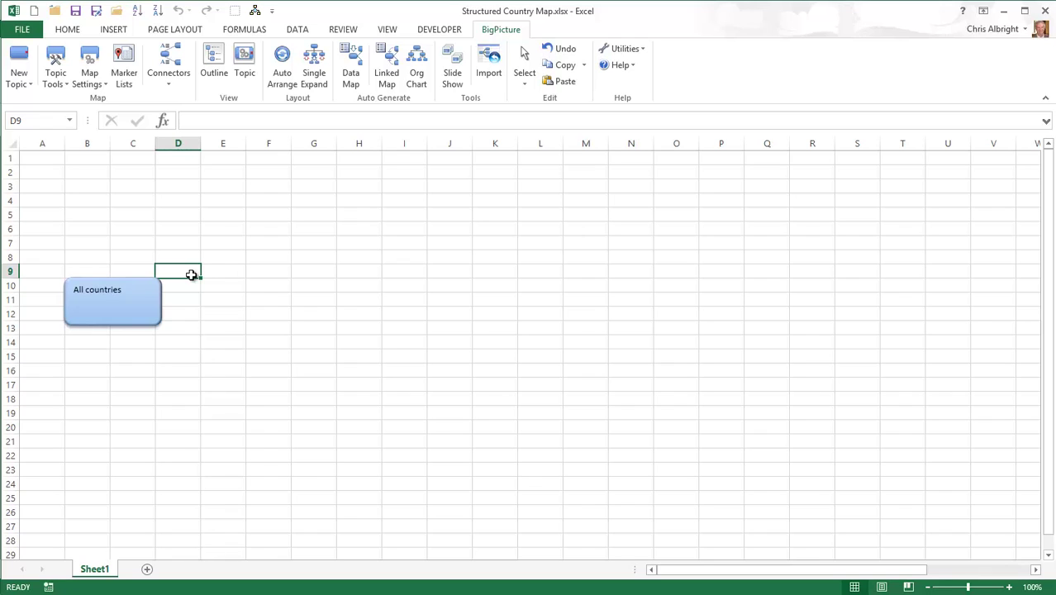
# Enable automatic topic layout for the active map and turn on Single Expand.
pyautogui.click(281, 68)
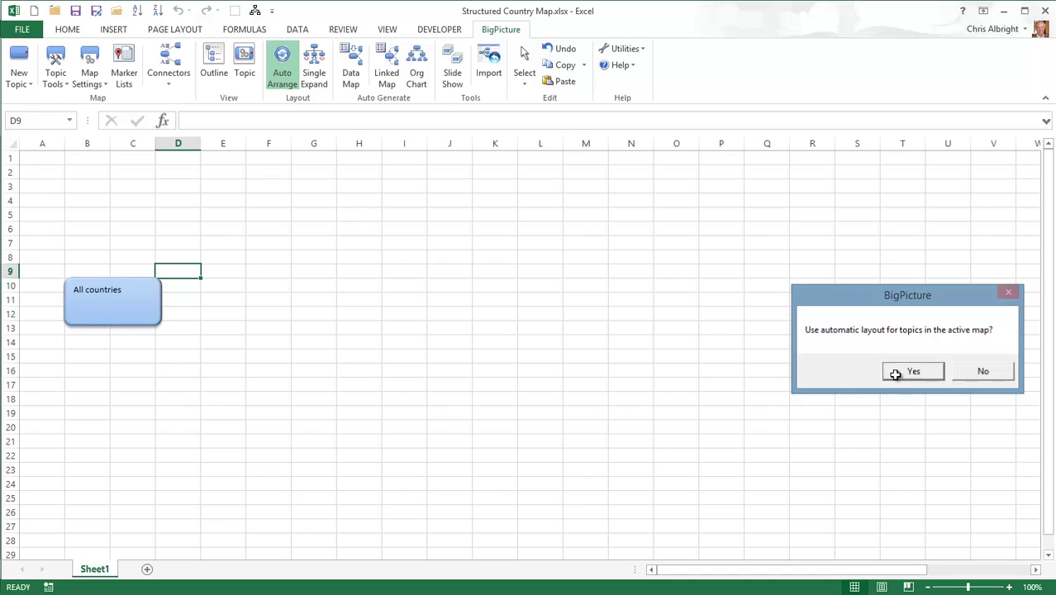
pyautogui.click(912, 371)
pyautogui.click(383, 73)
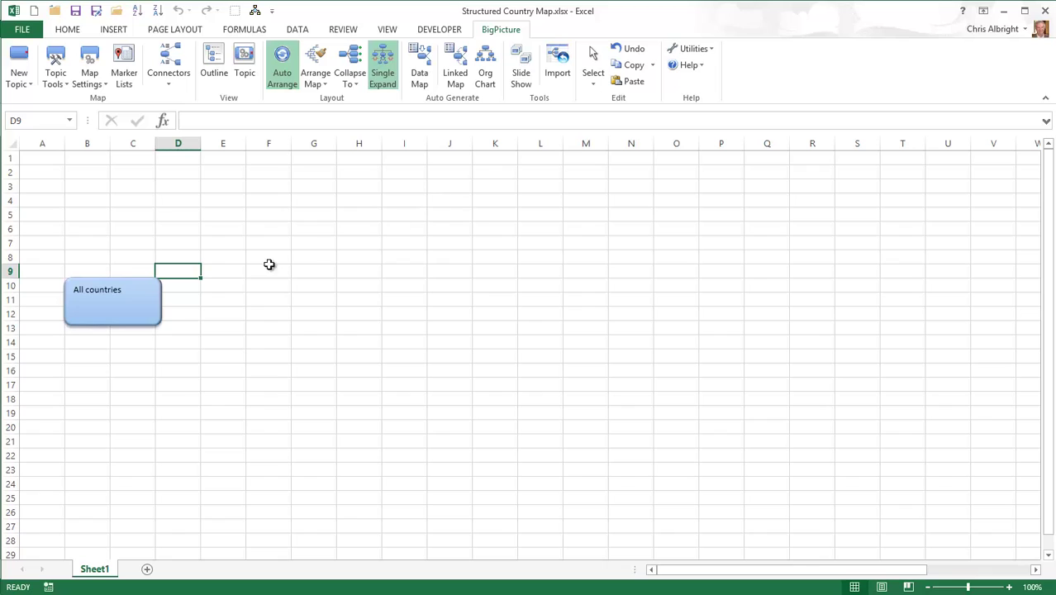
# Create three connected child topics from the "All countries" topic.
pyautogui.moveTo(120, 287)
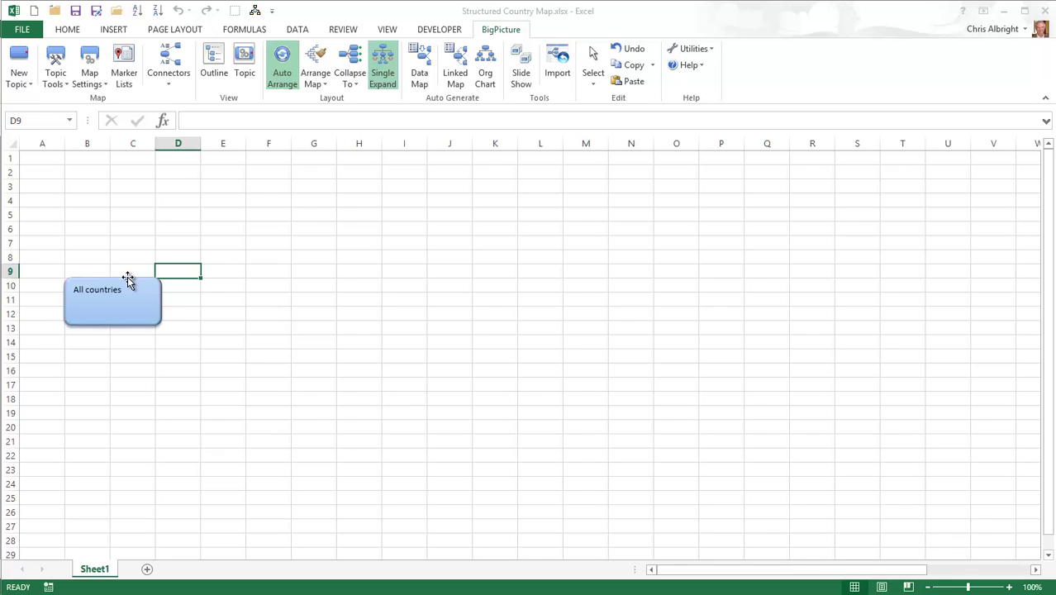
pyautogui.moveTo(162, 307)
pyautogui.moveTo(162, 307); pyautogui.dragTo(242, 254)
pyautogui.moveTo(165, 304); pyautogui.dragTo(222, 340)
pyautogui.moveTo(165, 307)
pyautogui.moveTo(165, 304); pyautogui.dragTo(222, 392)
# Label the three child topics, in order from the uppermost, "Europe", "South America" and "Asia".
pyautogui.click(264, 211)
pyautogui.write('Europe')
pyautogui.click(278, 303)
pyautogui.write('South America')
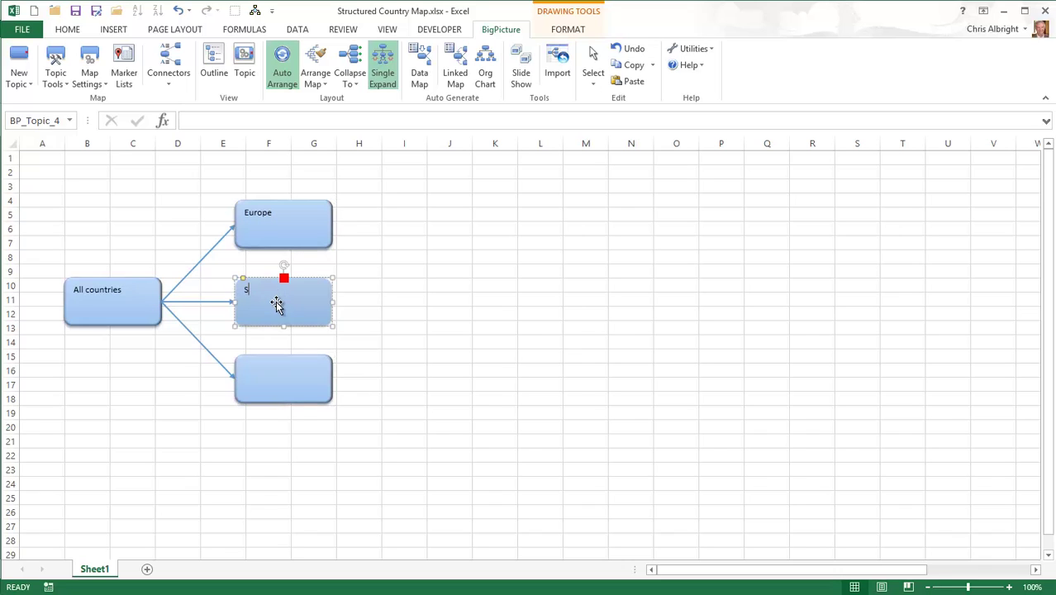
pyautogui.click(285, 385)
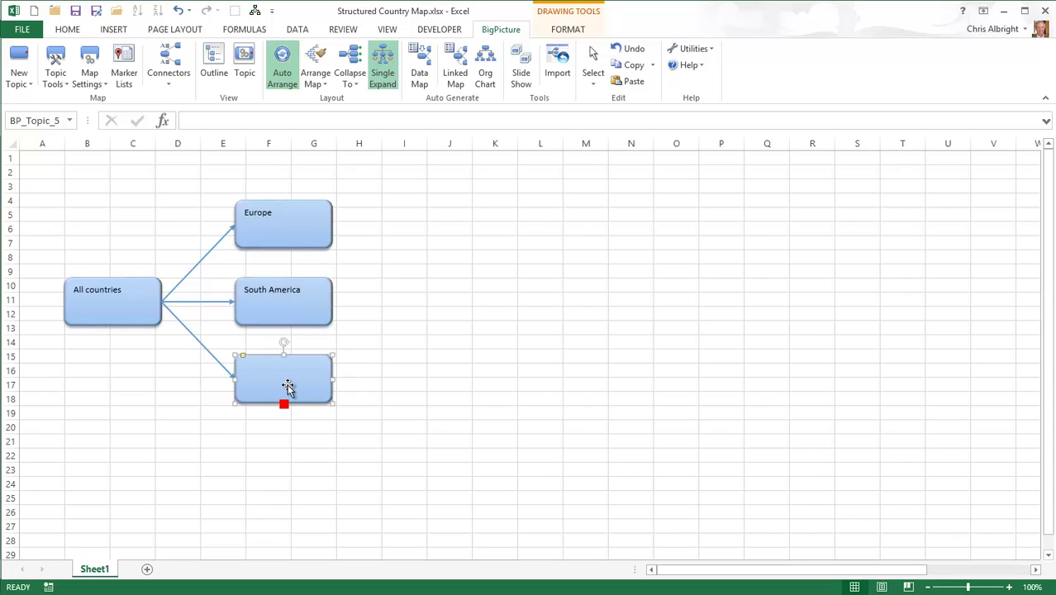
pyautogui.write('Asia')
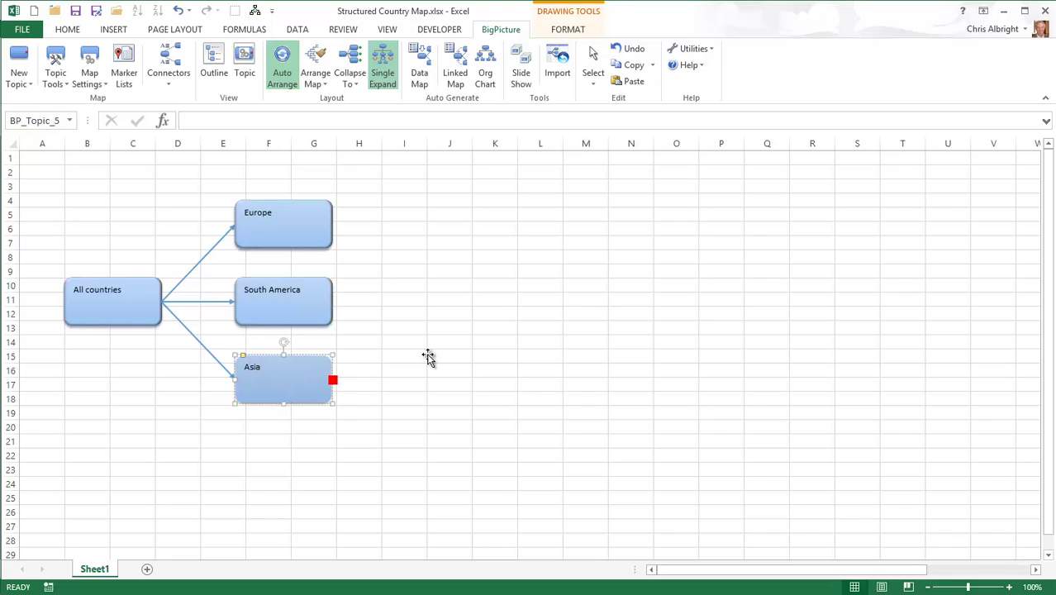
pyautogui.click(514, 354)
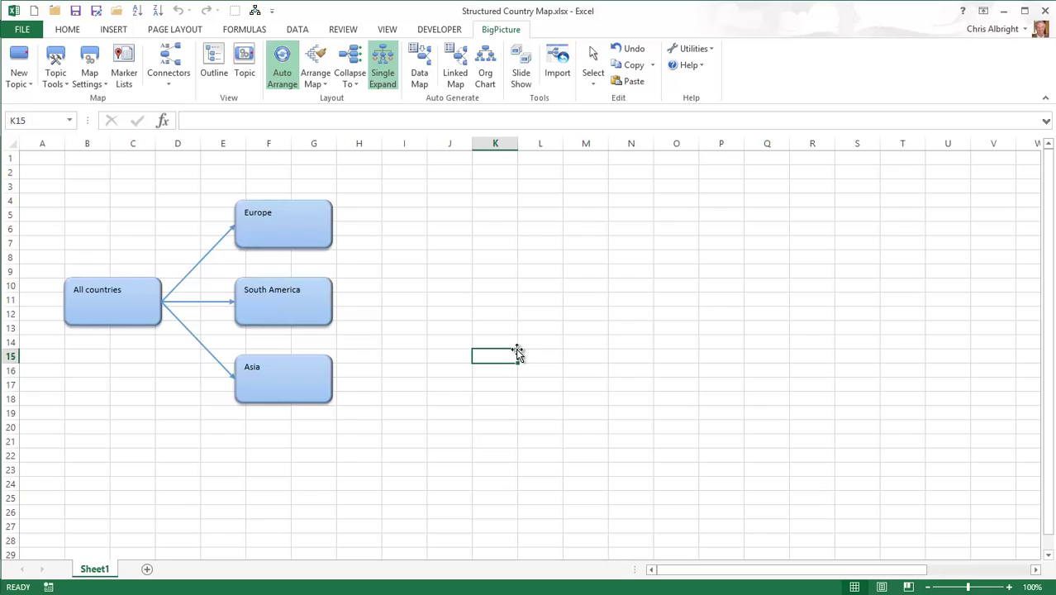
# Collapse the child topics of "All countries" and expand them again.
pyautogui.moveTo(147, 305)
pyautogui.click(172, 302)
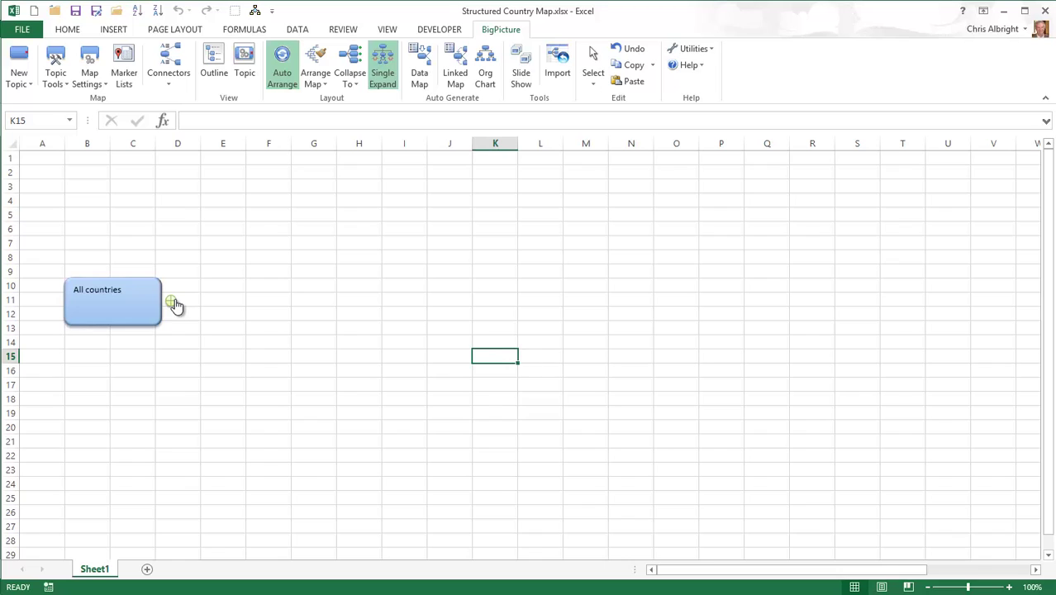
pyautogui.click(171, 302)
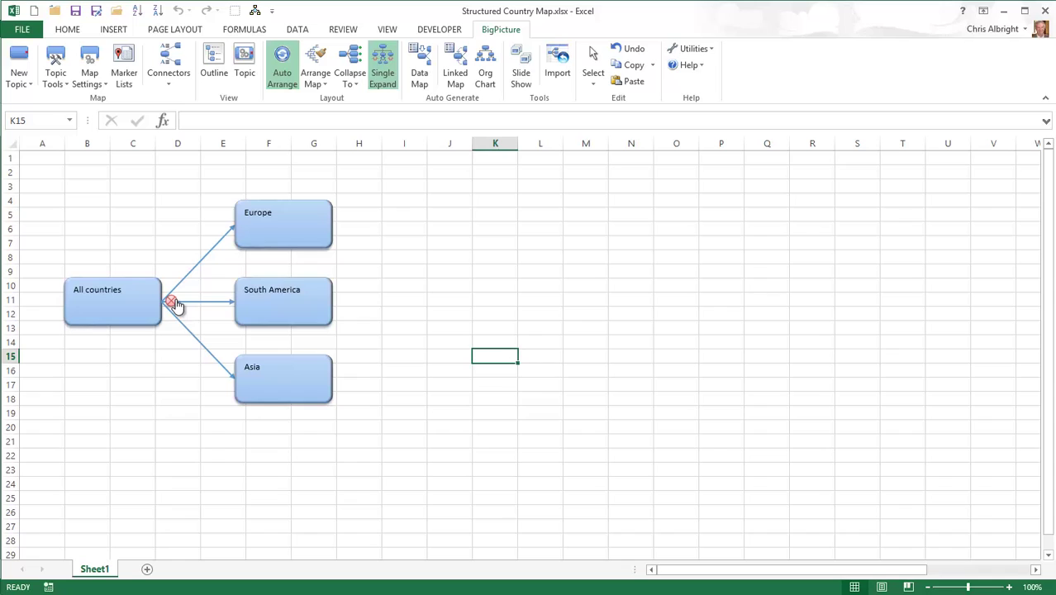
# Add two child topics to Europe and one child topic each to South America and Asia.
pyautogui.scroll(-1, 176, 305)
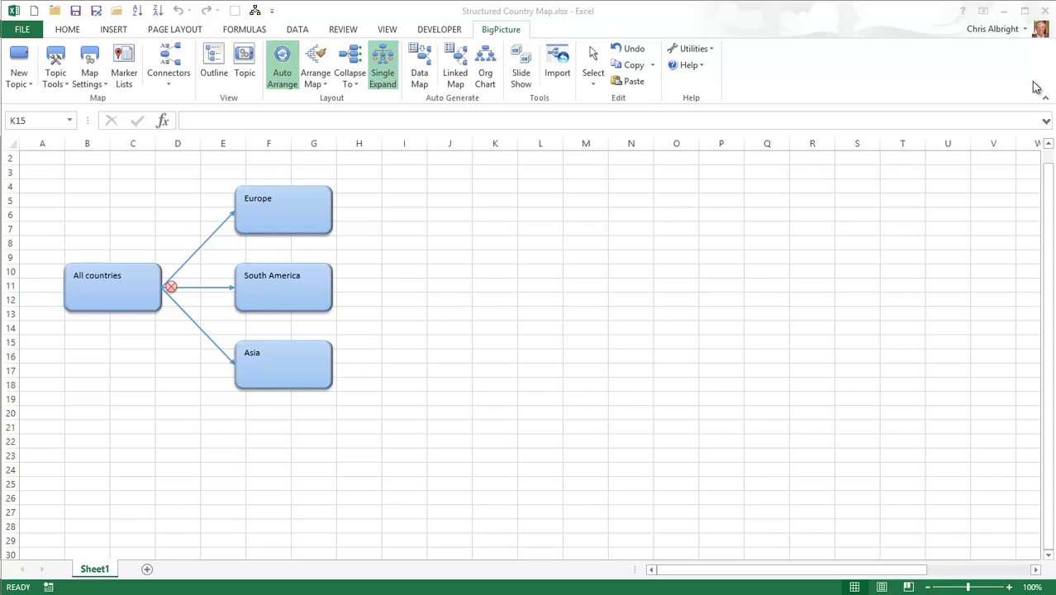
pyautogui.click(320, 208)
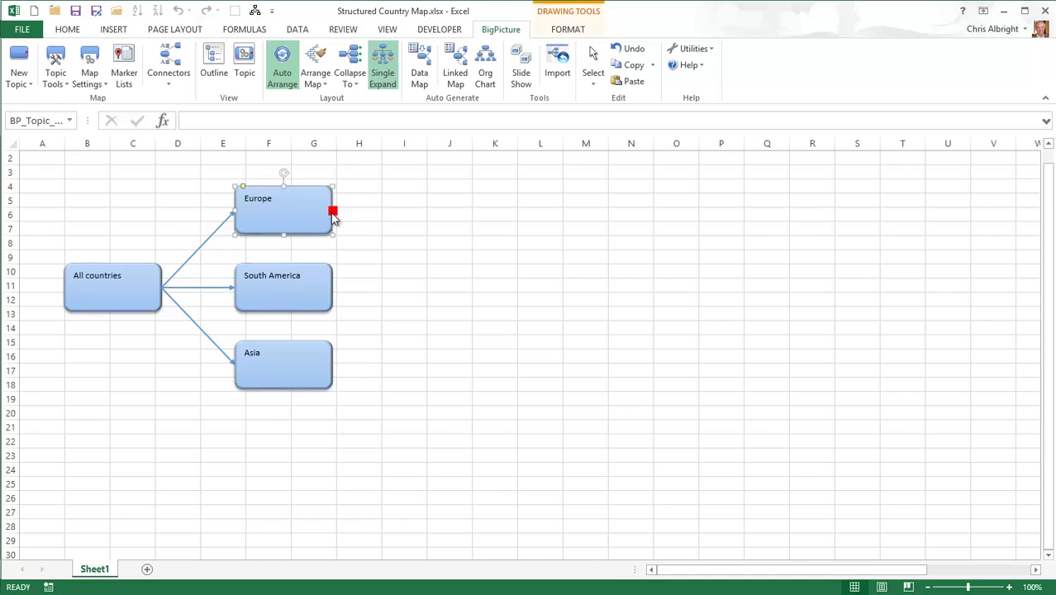
pyautogui.moveTo(332, 211)
pyautogui.mouseDown()
pyautogui.moveTo(408, 188)
pyautogui.moveTo(369, 211)
pyautogui.moveTo(430, 275)
pyautogui.mouseUp()
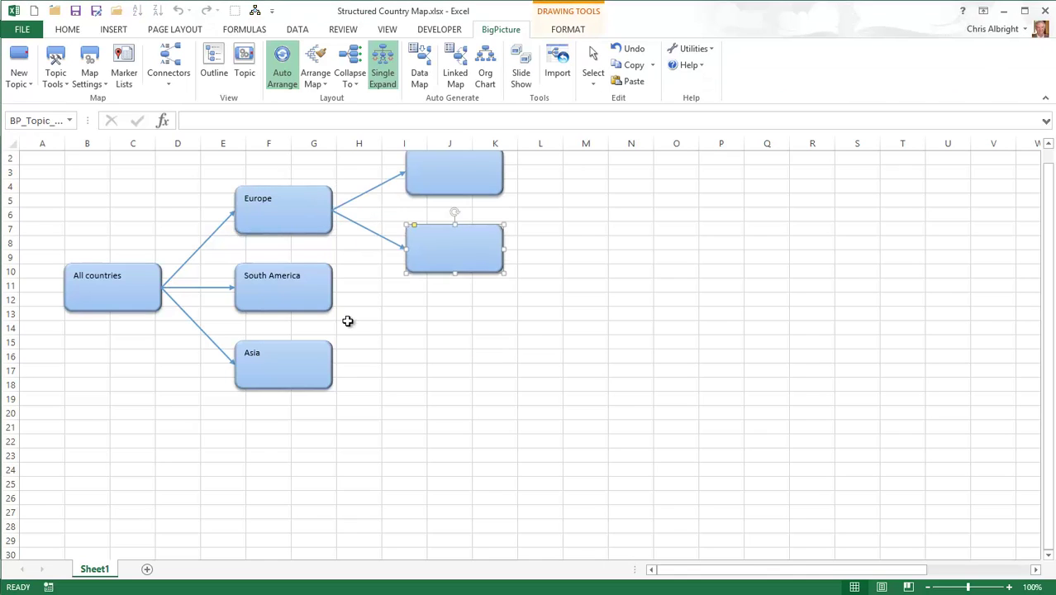
pyautogui.moveTo(332, 288); pyautogui.dragTo(394, 321)
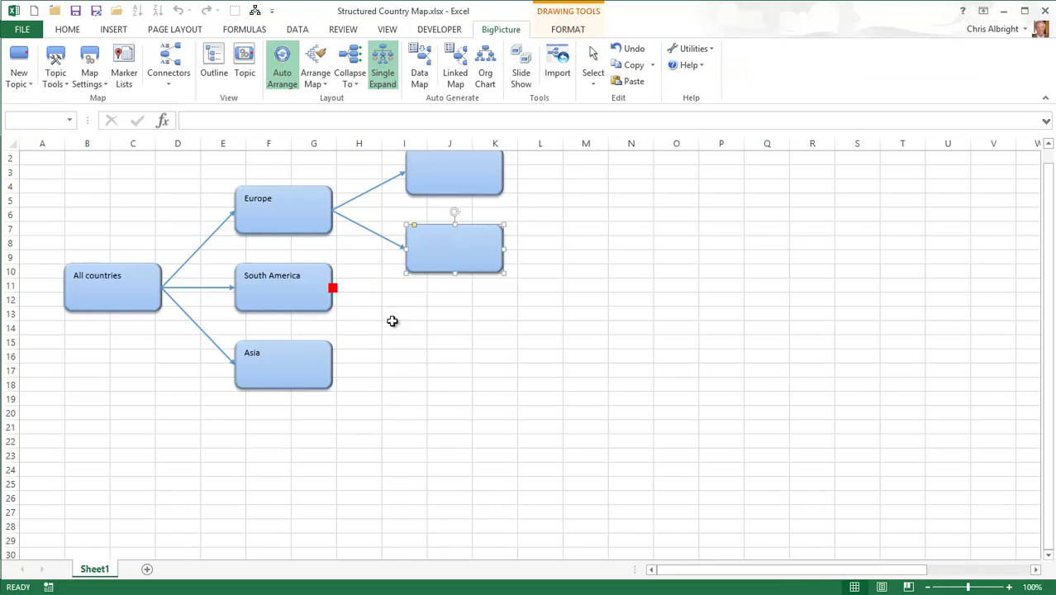
pyautogui.moveTo(332, 457); pyautogui.dragTo(446, 453)
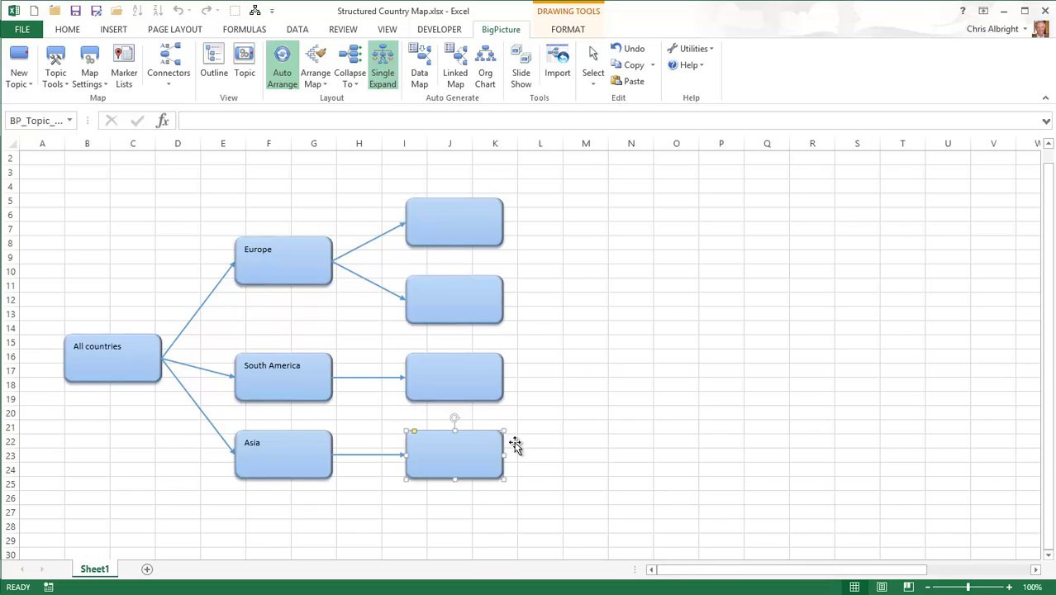
# Collapse the South America and Asia branches and try single expansion by expanding South America and Europe in turn.
pyautogui.click(338, 377)
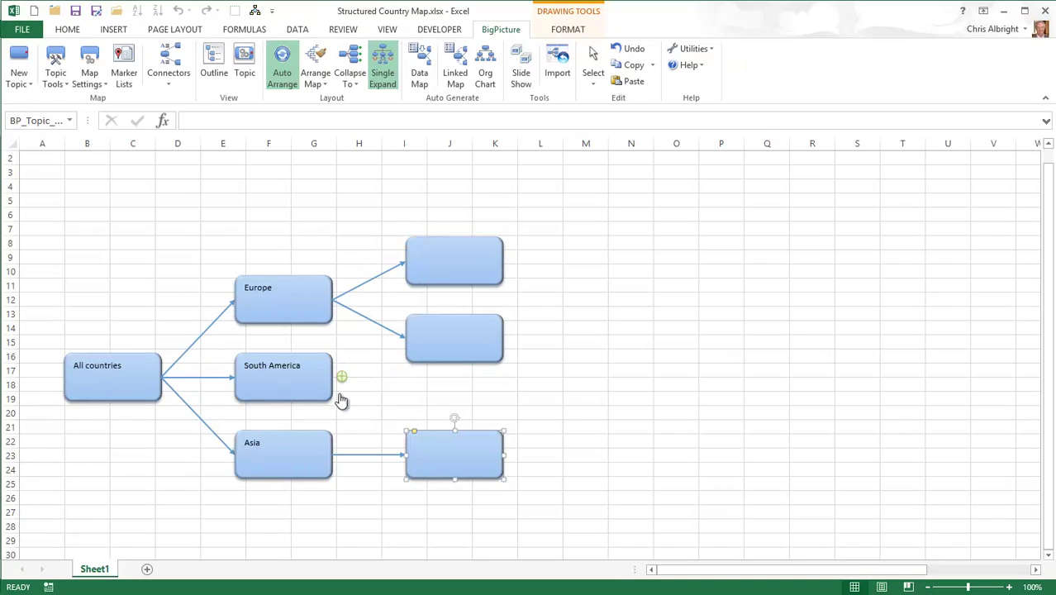
pyautogui.click(342, 455)
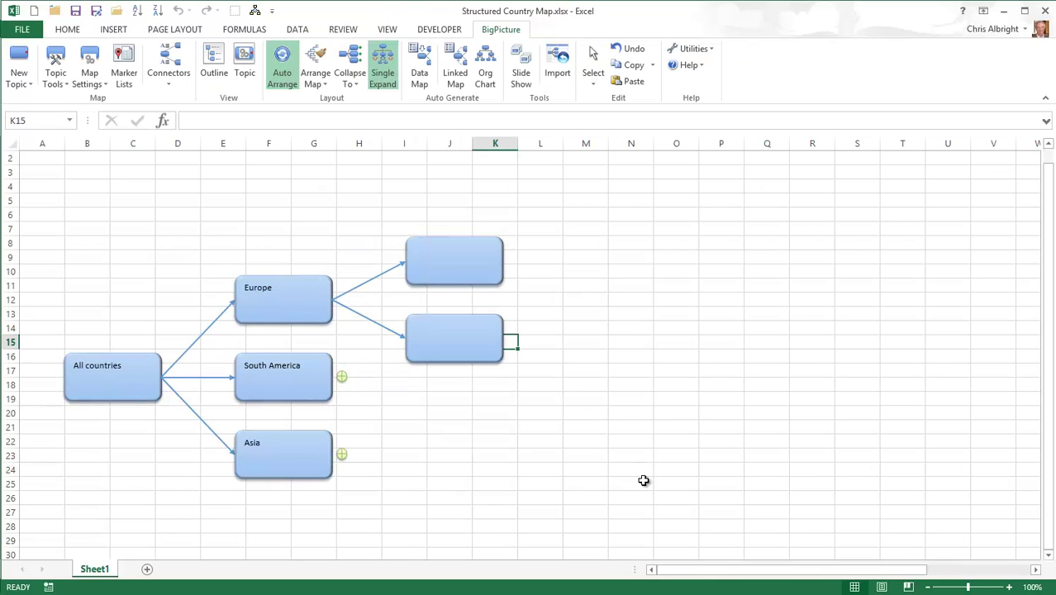
pyautogui.click(341, 379)
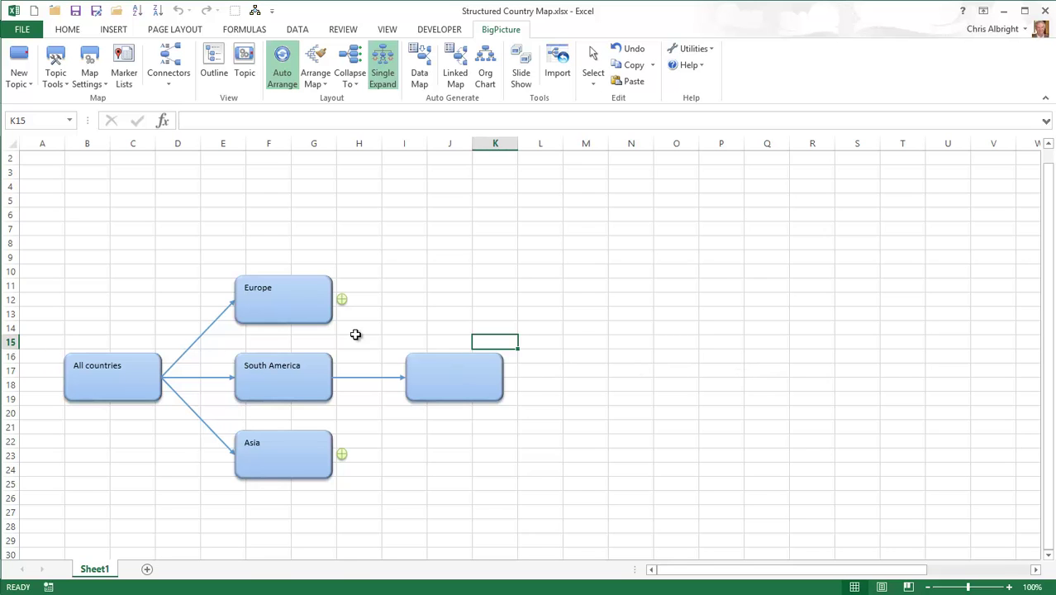
pyautogui.click(341, 298)
# Link the label of Europe's upper child topic to the France data in cells AA2:AA4 and AB1:AB4.
pyautogui.moveTo(879, 573); pyautogui.dragTo(983, 576)
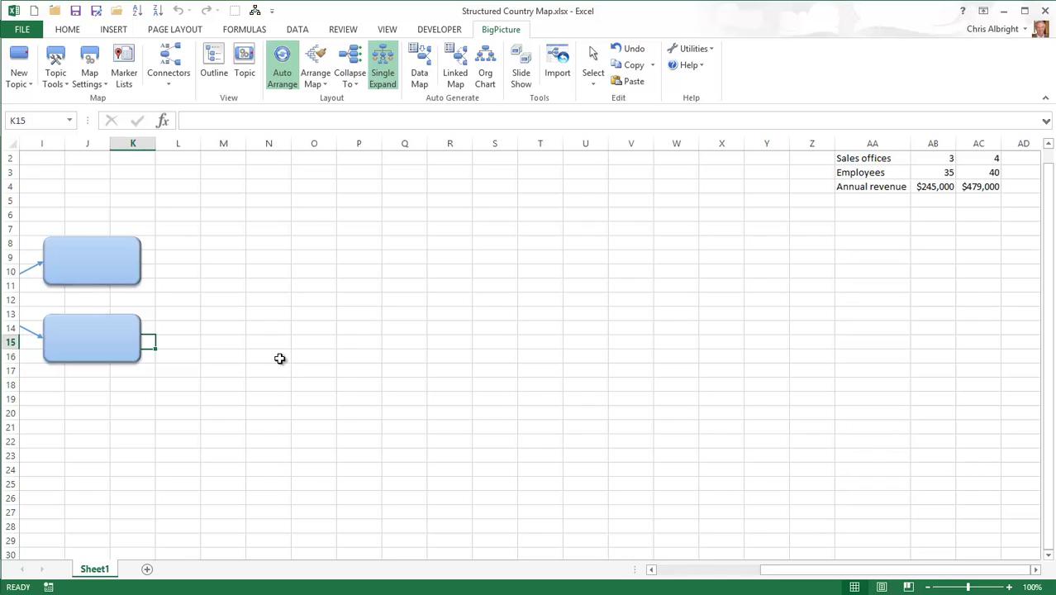
pyautogui.click(102, 260)
pyautogui.rightClick(103, 260)
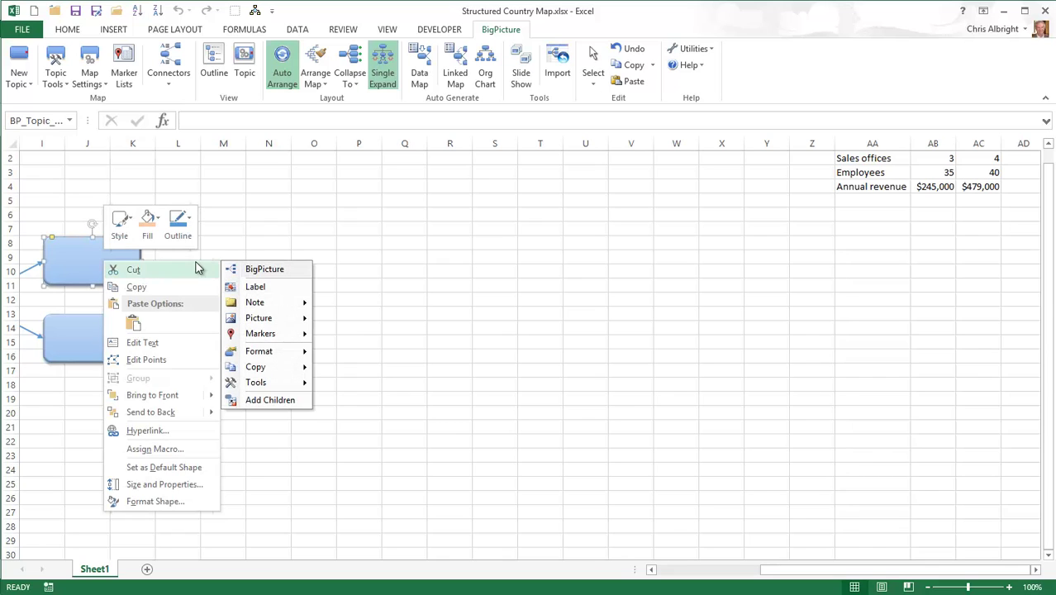
pyautogui.click(261, 291)
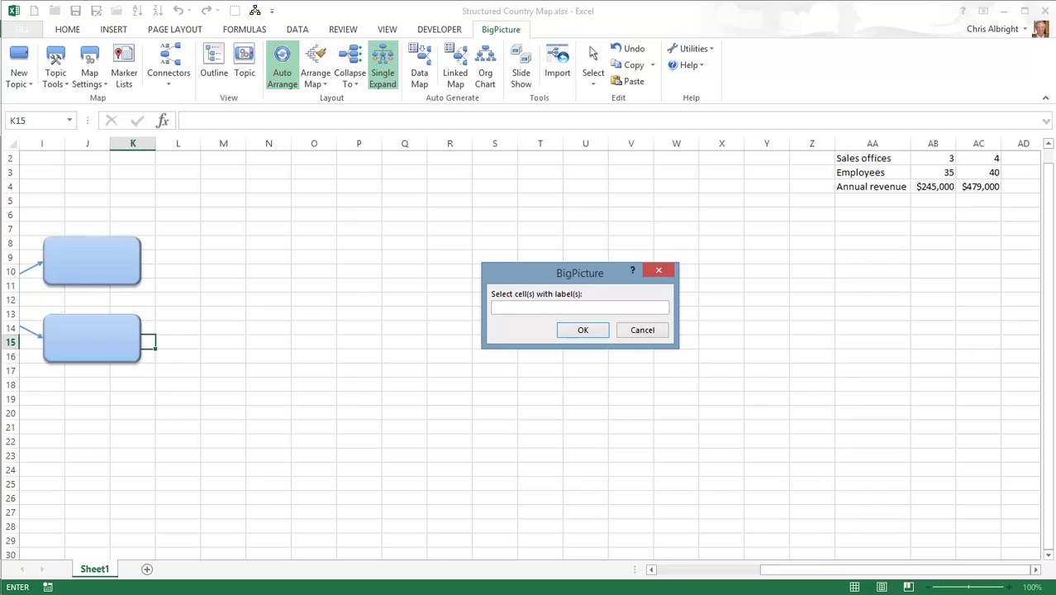
pyautogui.moveTo(1050, 309); pyautogui.dragTo(1048, 258)
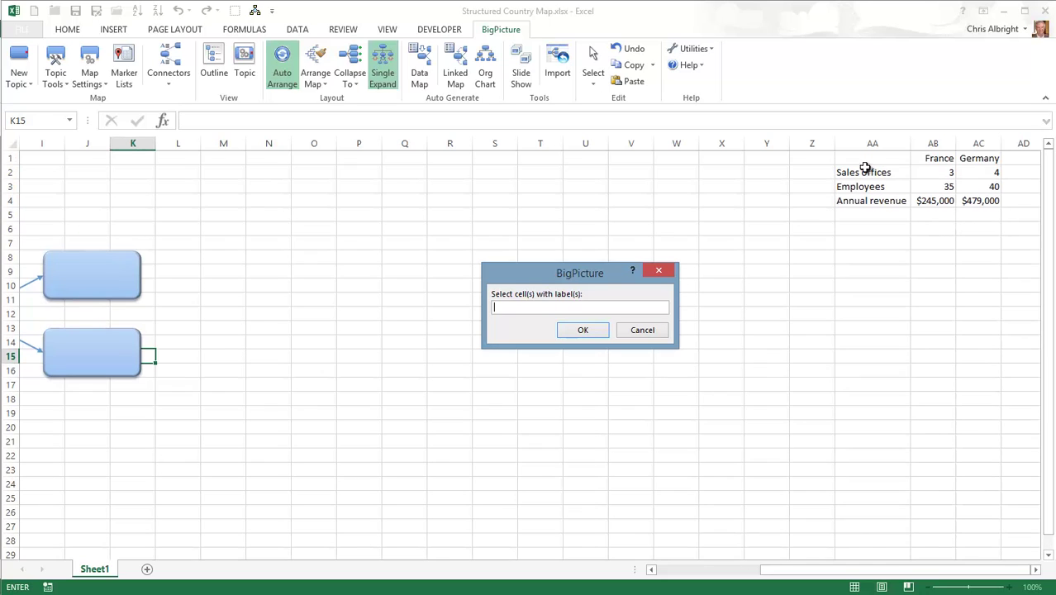
pyautogui.moveTo(867, 172); pyautogui.dragTo(867, 203)
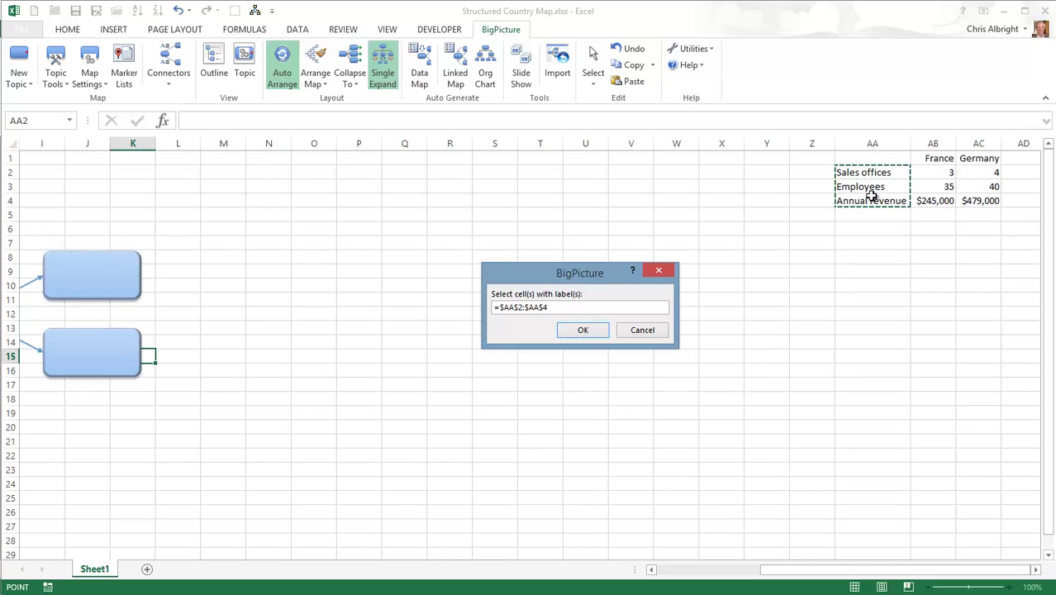
pyautogui.moveTo(930, 158); pyautogui.dragTo(938, 199)
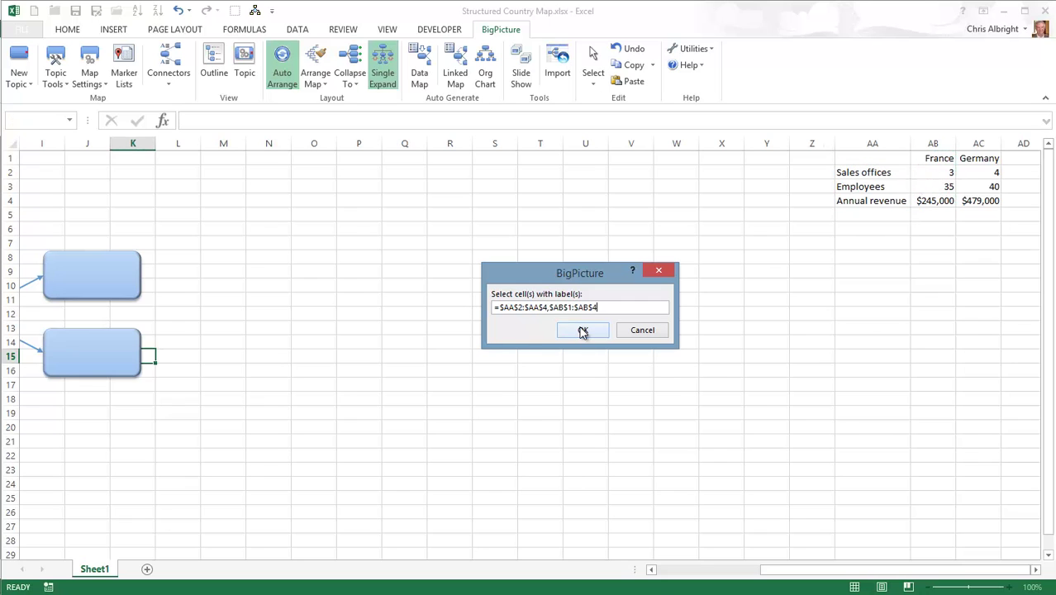
pyautogui.click(582, 330)
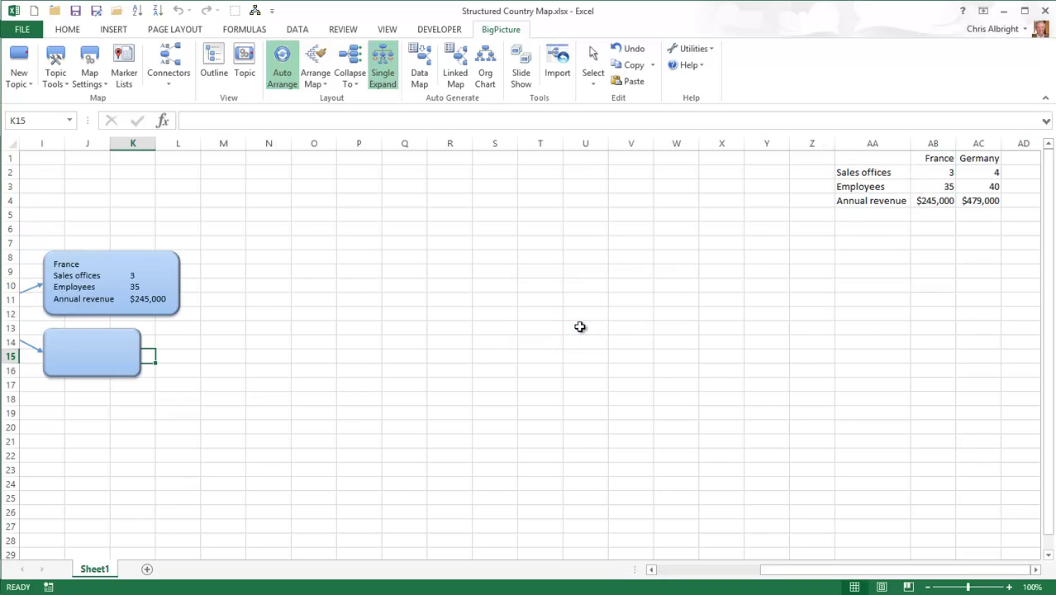
# Link the label of Europe's lower child topic to the Germany data in cells AA2:AA4 and AC1:AC4.
pyautogui.rightClick(101, 342)
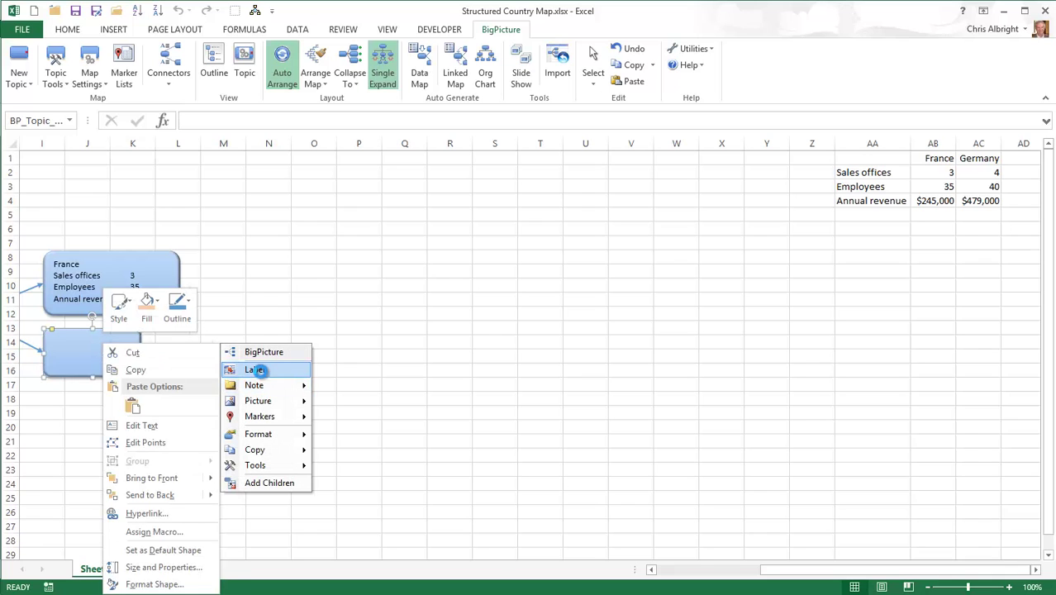
pyautogui.click(257, 368)
pyautogui.moveTo(874, 172); pyautogui.dragTo(873, 200)
pyautogui.moveTo(979, 159); pyautogui.dragTo(979, 202)
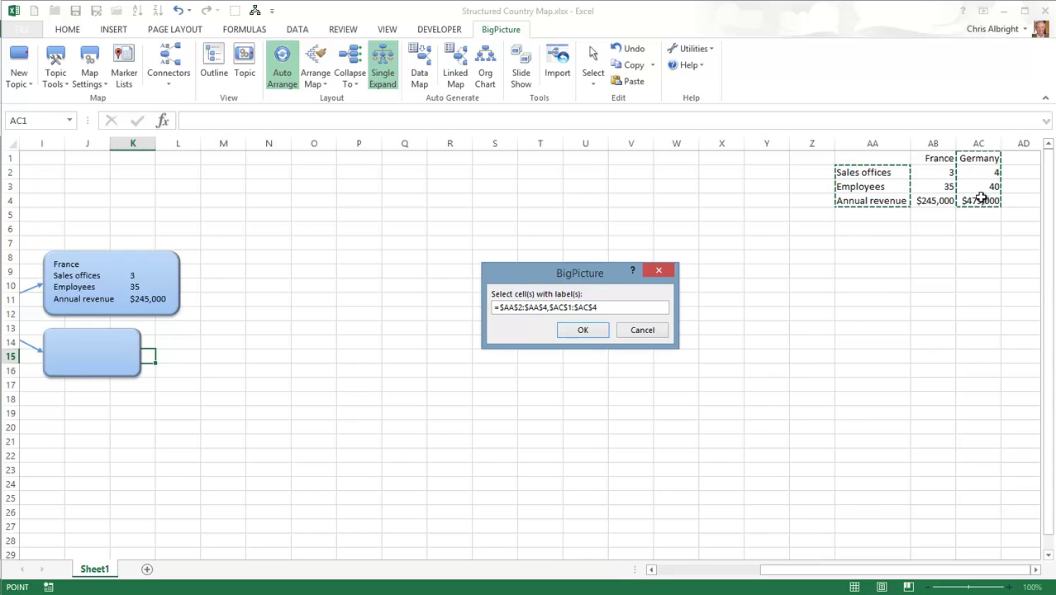
pyautogui.click(583, 329)
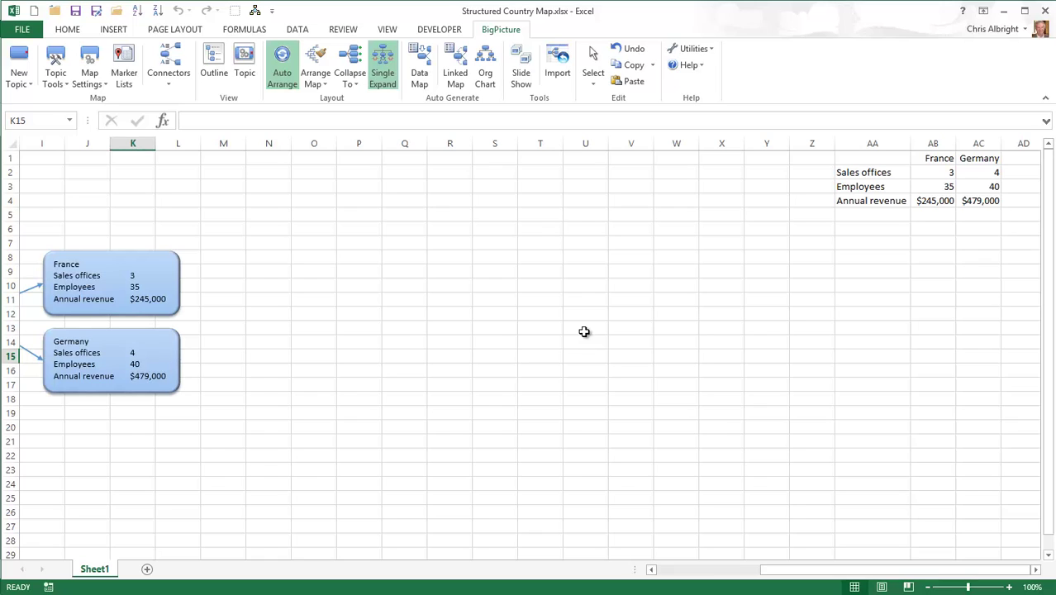
# Set France's employee count in cell AB3 to 36.
pyautogui.click(931, 186)
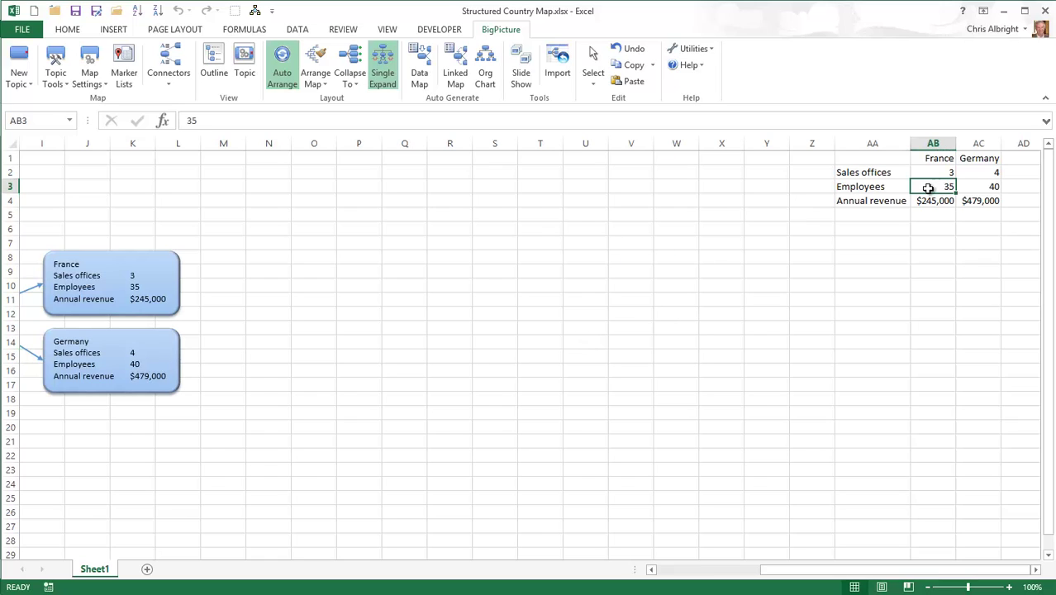
pyautogui.write('36')
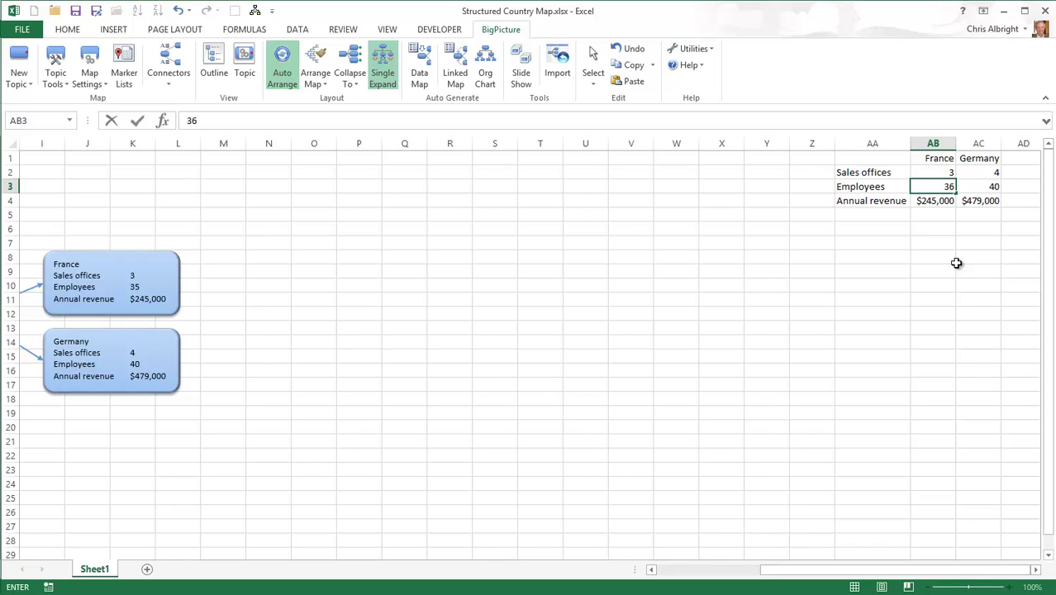
pyautogui.press('Return')
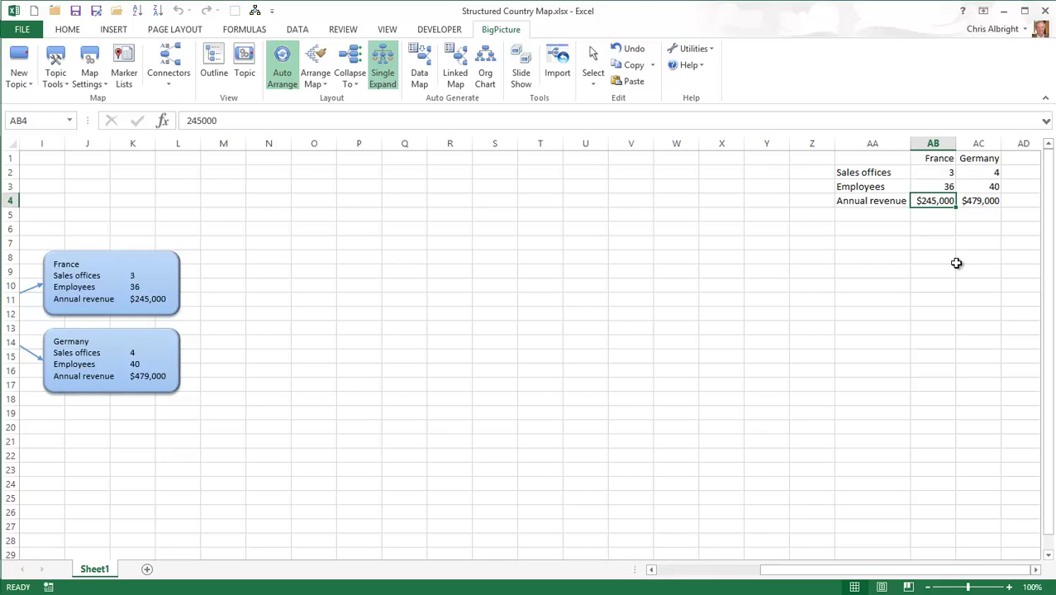
# Add the France flag marker from the Key Countries set to the France topic.
pyautogui.rightClick(121, 291)
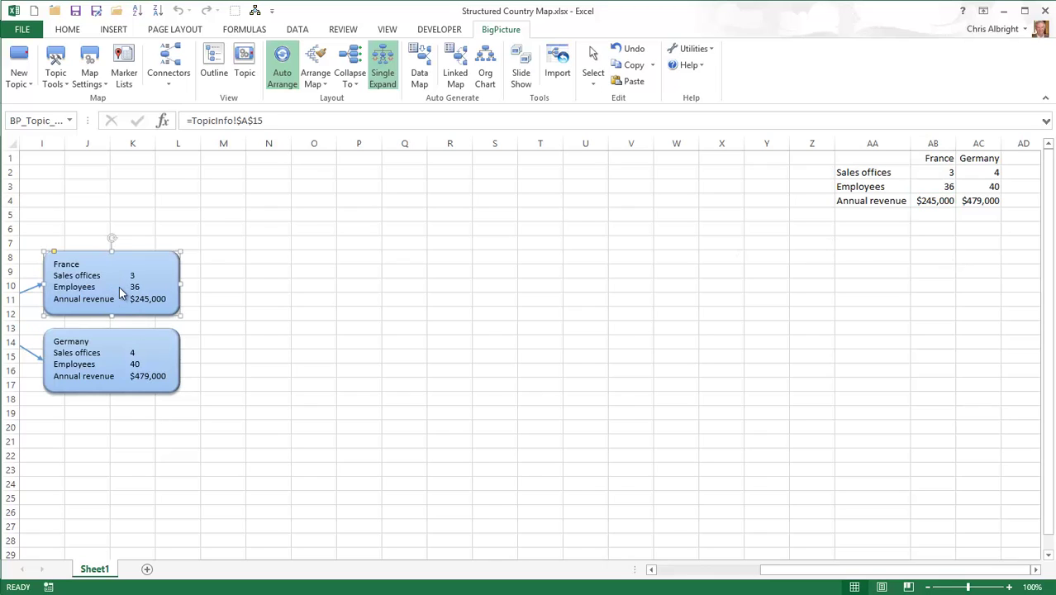
pyautogui.moveTo(294, 361)
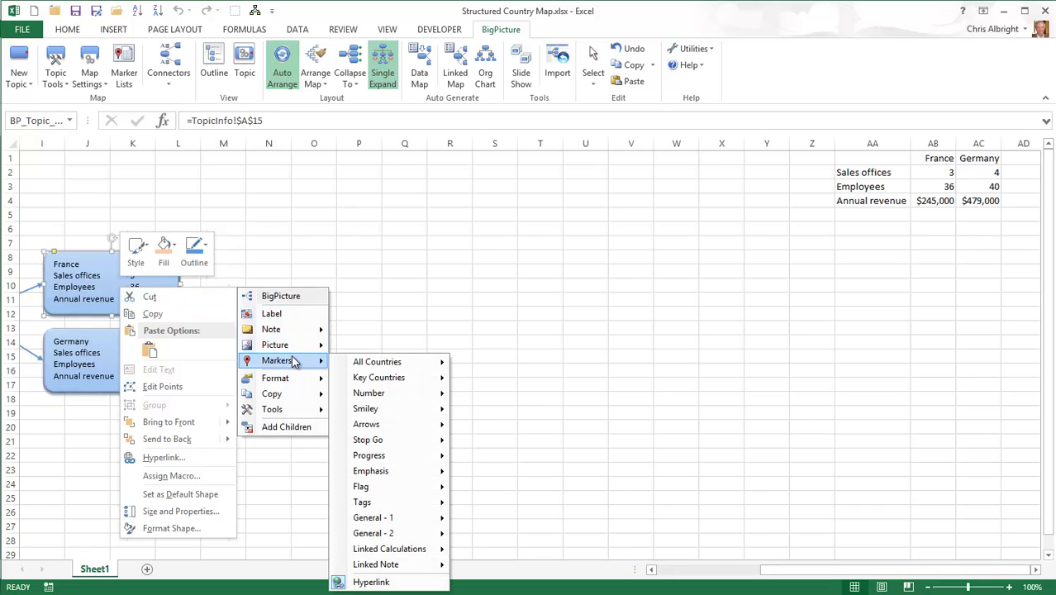
pyautogui.moveTo(355, 378)
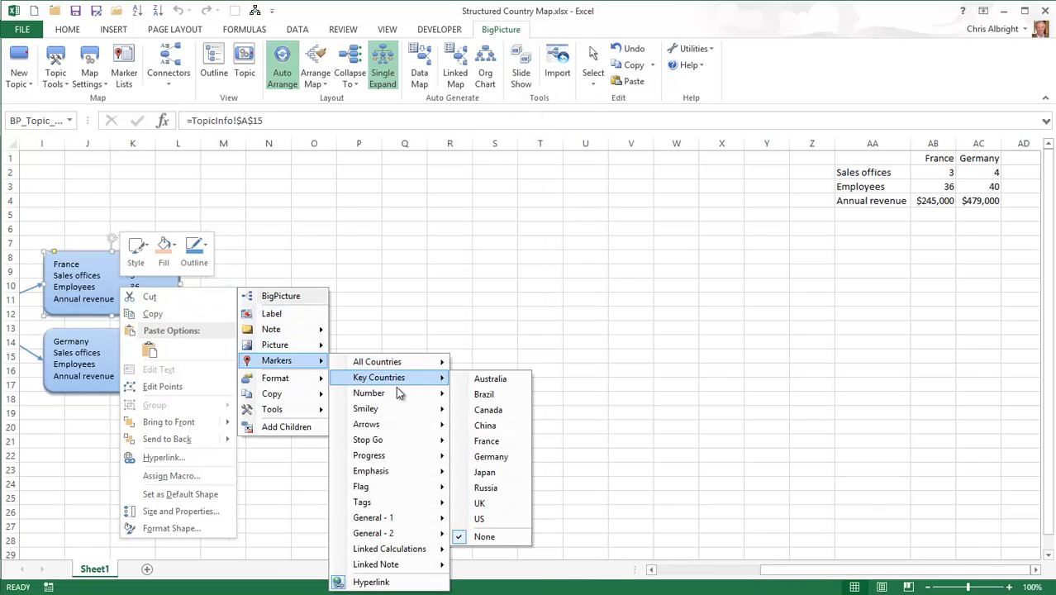
pyautogui.click(486, 441)
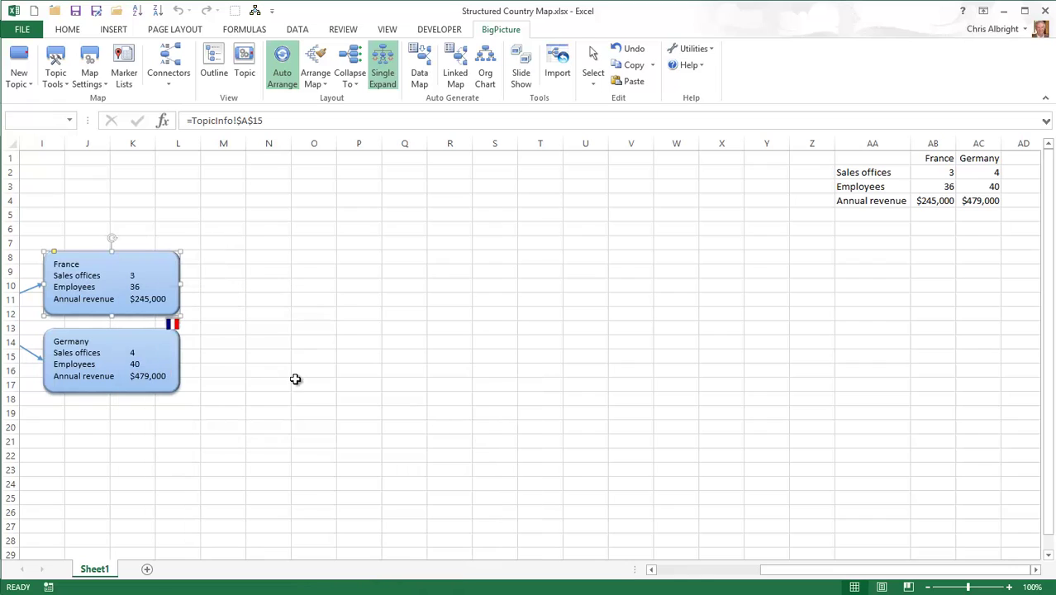
# Add the Germany flag marker from the Key Countries set to the Germany topic.
pyautogui.rightClick(162, 367)
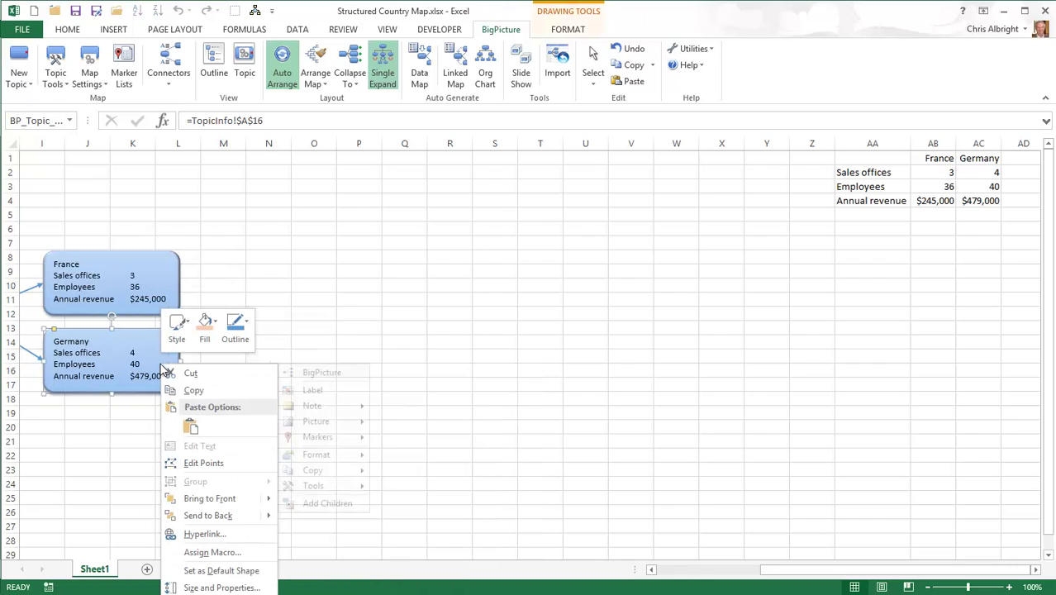
pyautogui.moveTo(318, 437)
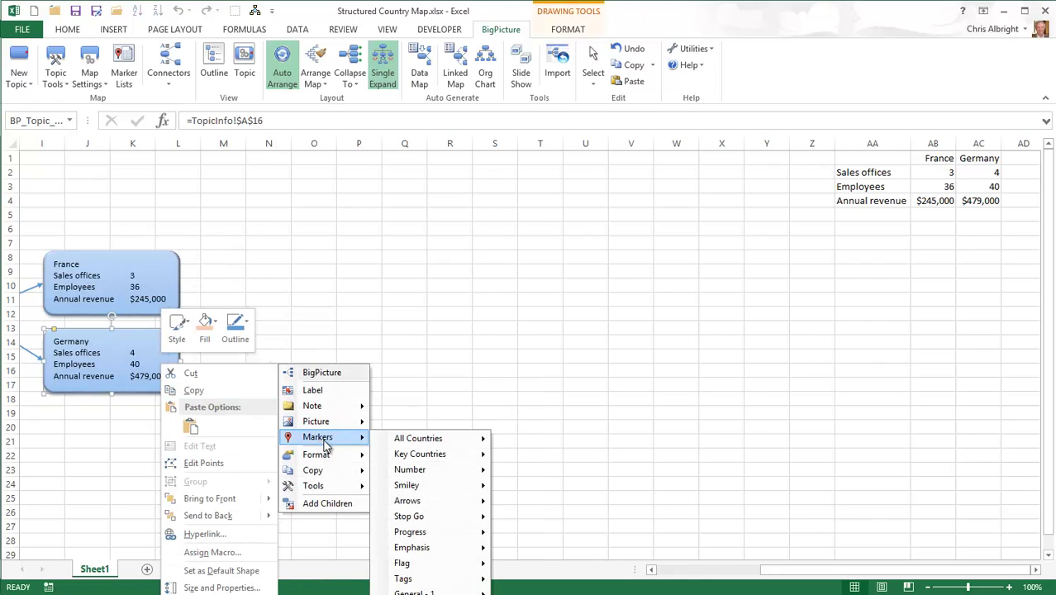
pyautogui.moveTo(430, 454)
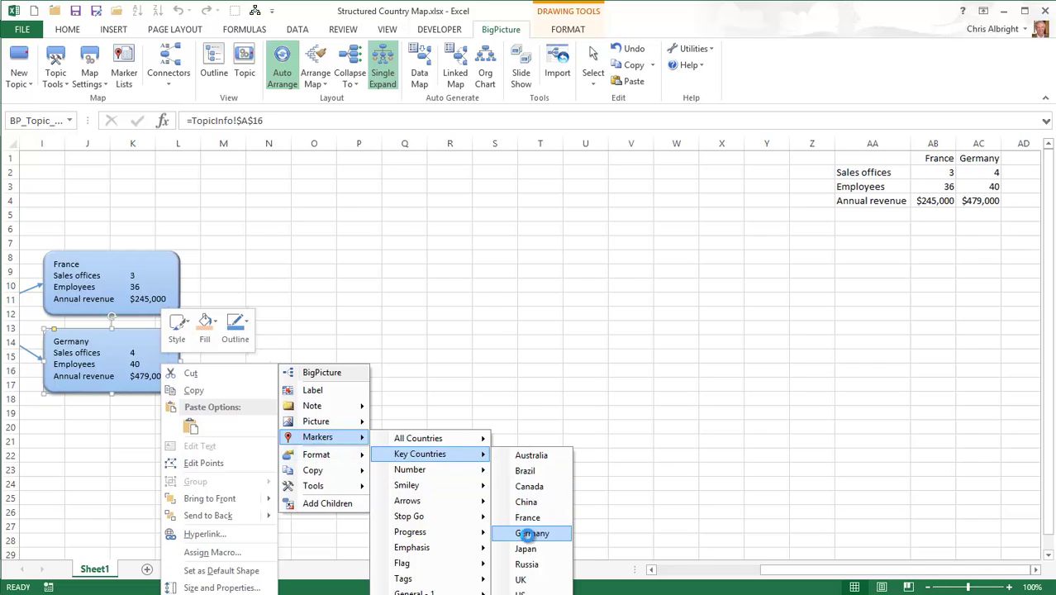
pyautogui.click(530, 535)
# Give the All countries topic a light orange fill and change it to a different shape.
pyautogui.hscroll(-3, 564, 420)
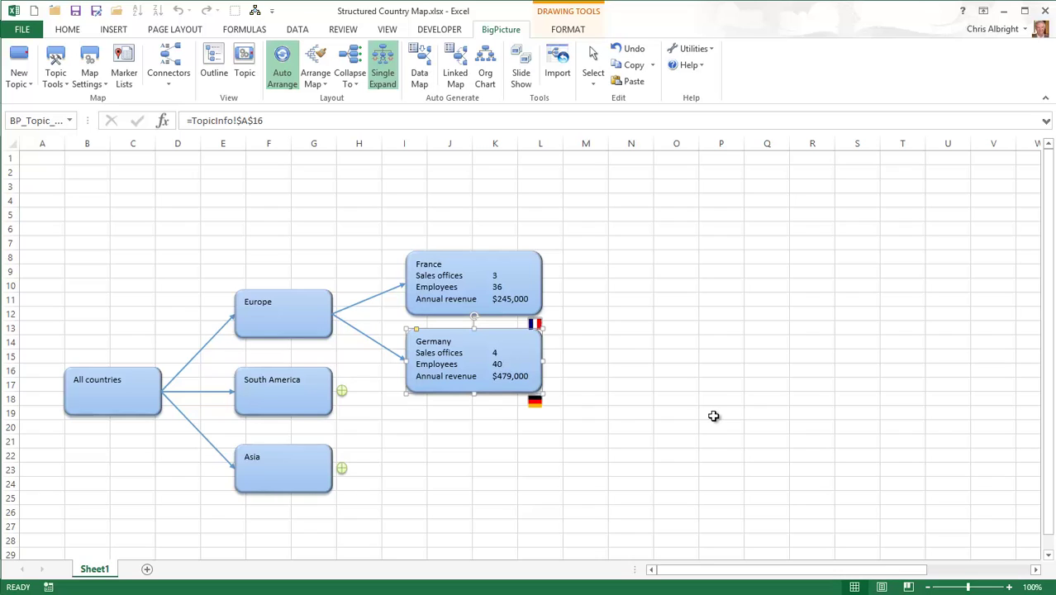
pyautogui.click(149, 396)
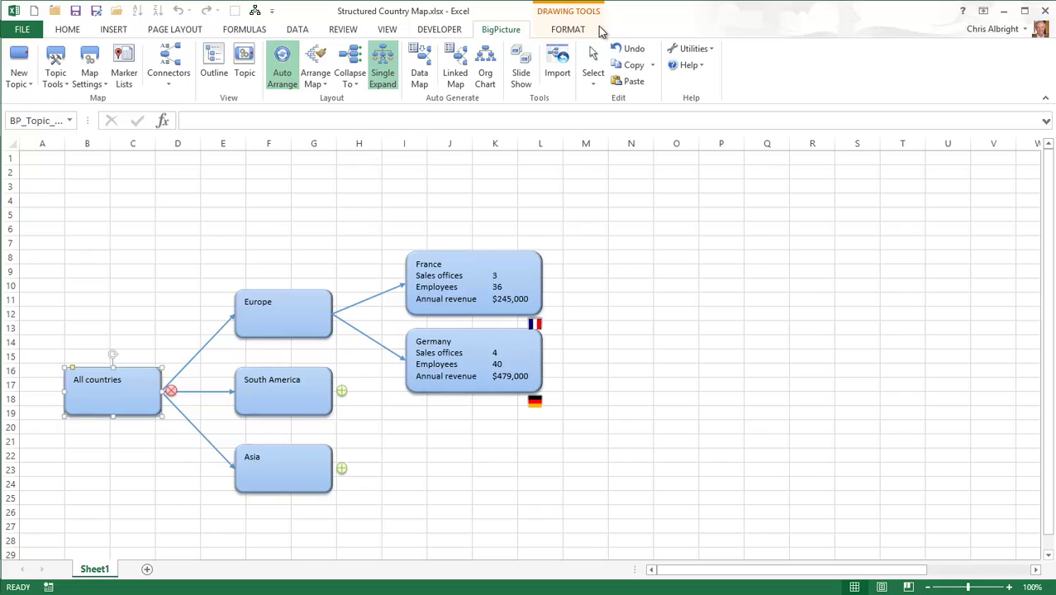
pyautogui.click(574, 31)
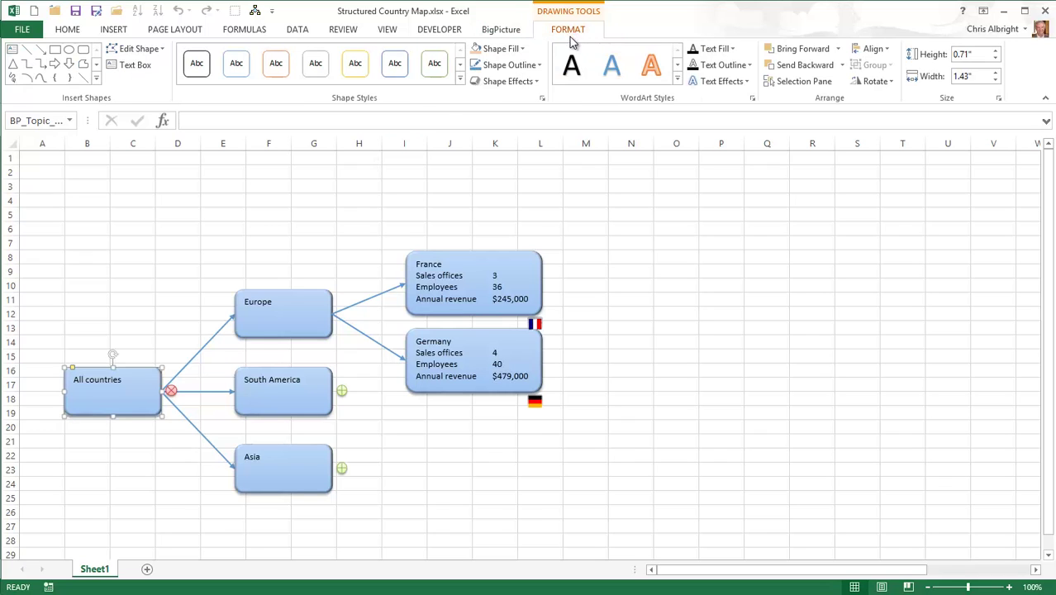
pyautogui.click(523, 50)
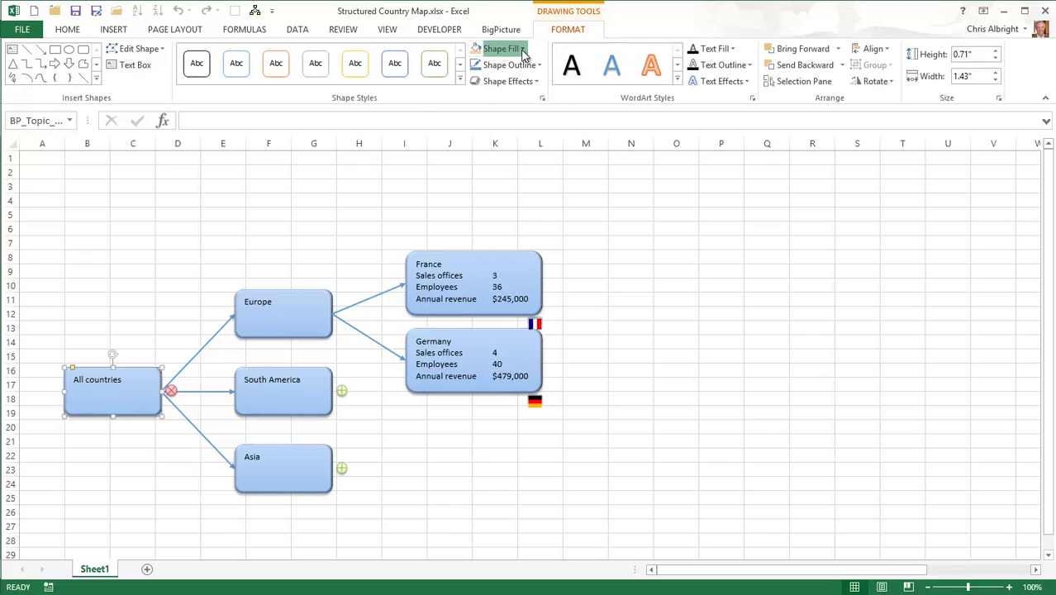
pyautogui.click(534, 122)
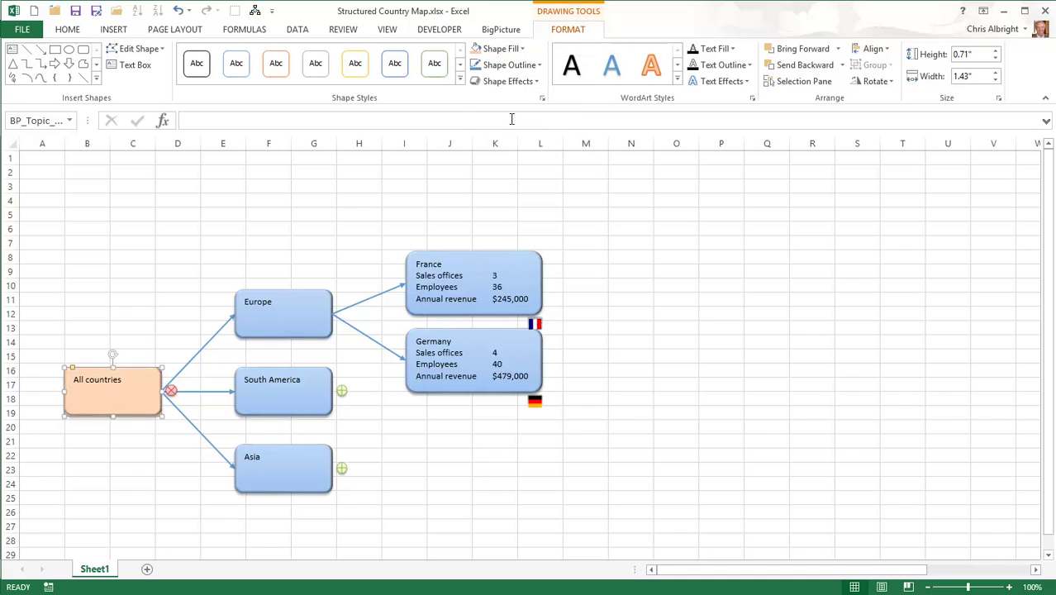
pyautogui.click(154, 51)
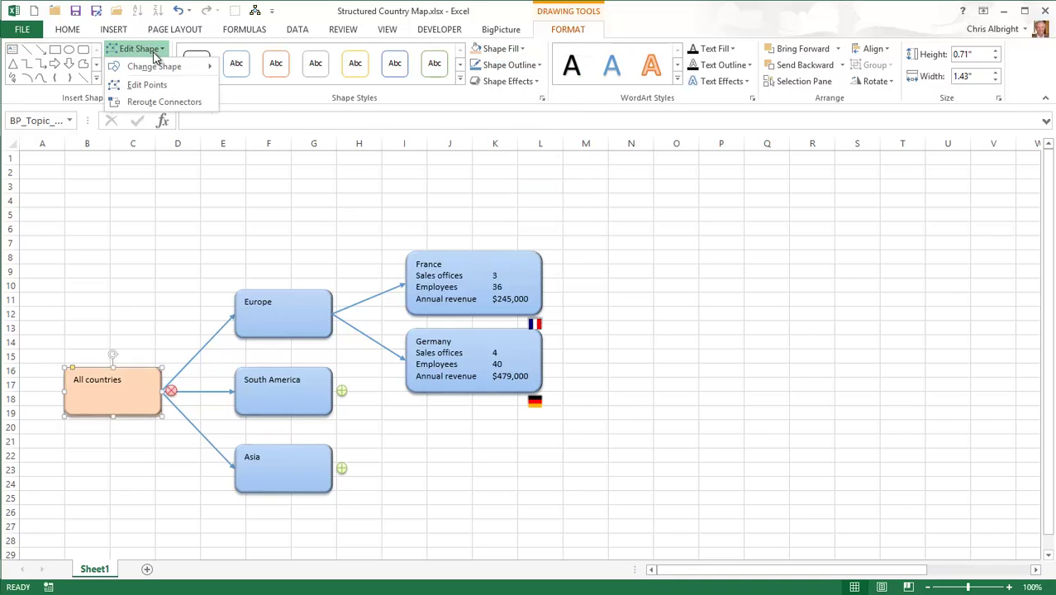
pyautogui.moveTo(198, 67)
pyautogui.click(227, 86)
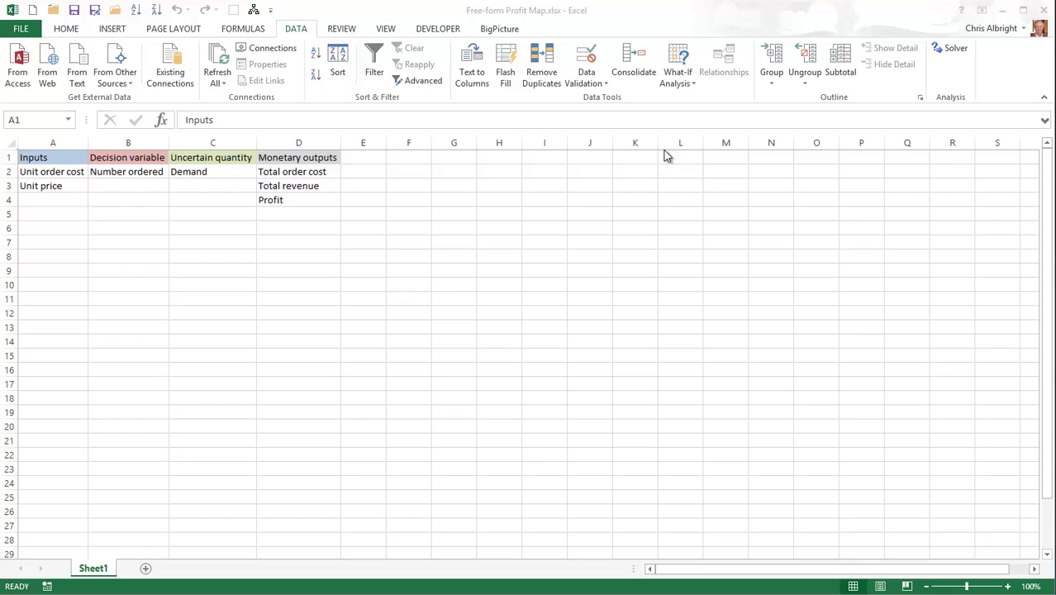
# In Free-form Profit Map.xlsx, add seven blank topics below the table of variables.
pyautogui.click(128, 228)
pyautogui.click(499, 28)
pyautogui.click(18, 62)
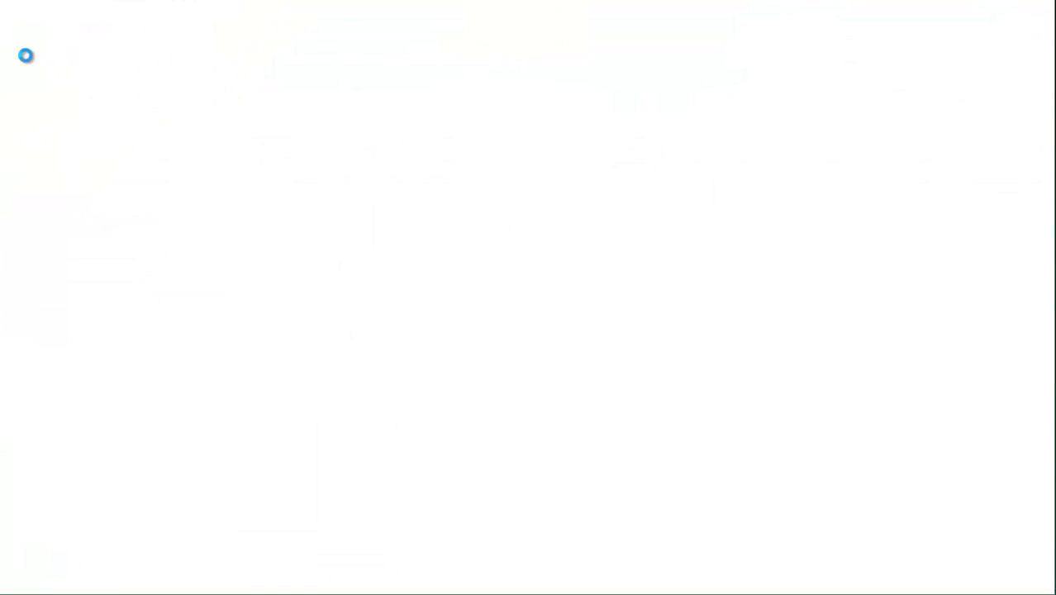
pyautogui.moveTo(129, 255); pyautogui.dragTo(520, 361)
# Label the two stacked topics below columns A and B "Unit order cost" and "Unit price".
pyautogui.click(135, 239)
pyautogui.click(138, 226)
pyautogui.write('Unit order cost')
pyautogui.click(133, 330)
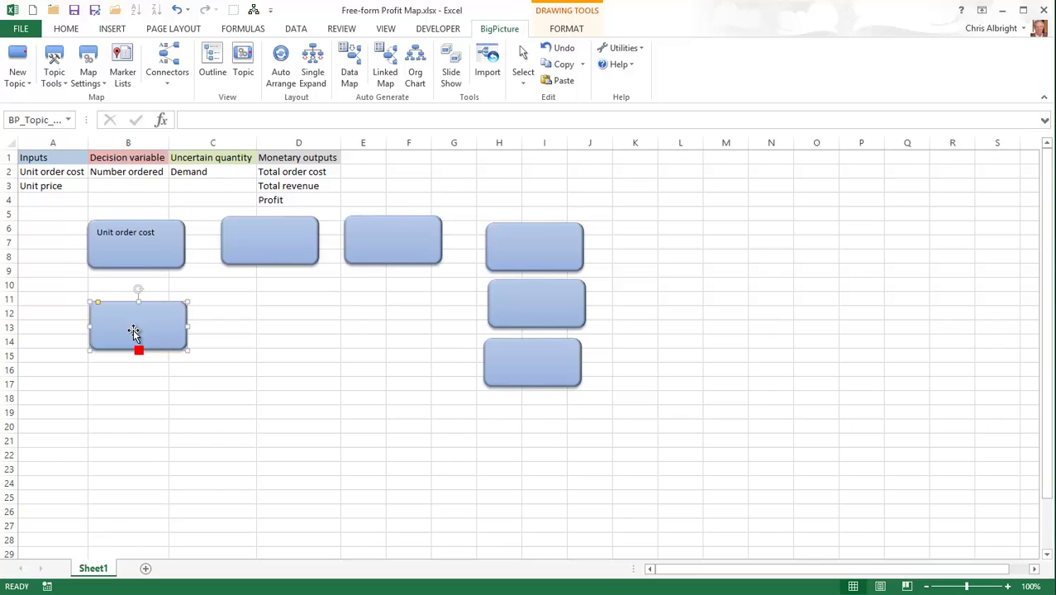
pyautogui.write('Unit price')
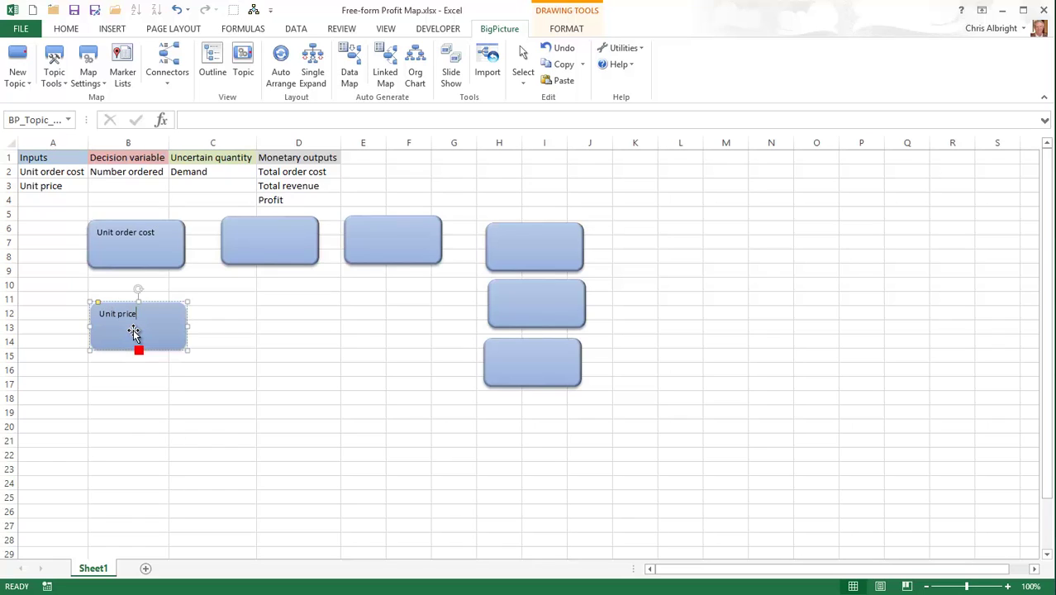
# Label the two middle topics of the upper row "Number ordered" and "Demand".
pyautogui.click(252, 243)
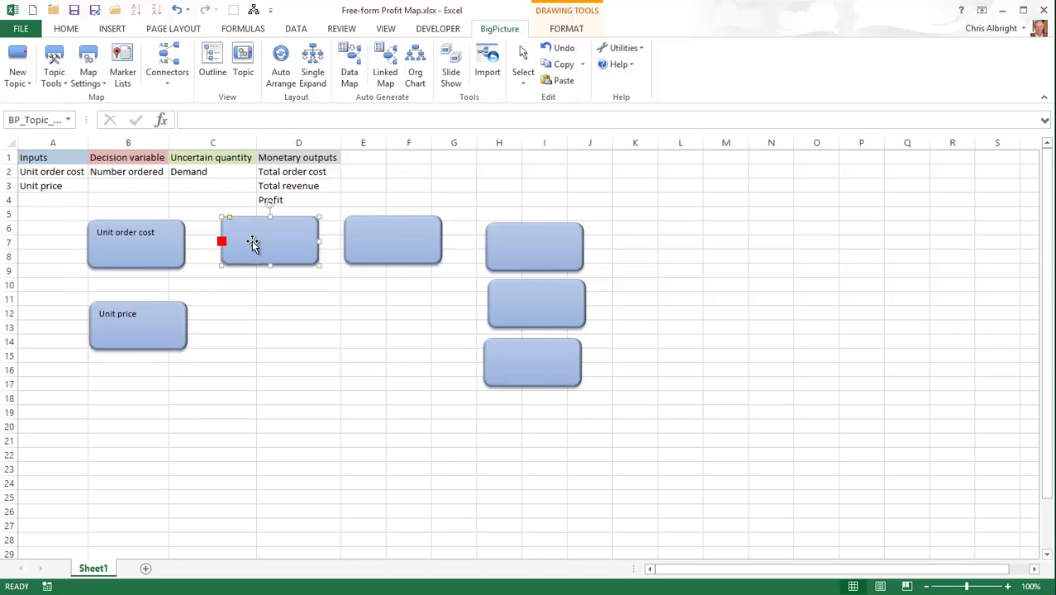
pyautogui.write('Number ordered')
pyautogui.click(380, 230)
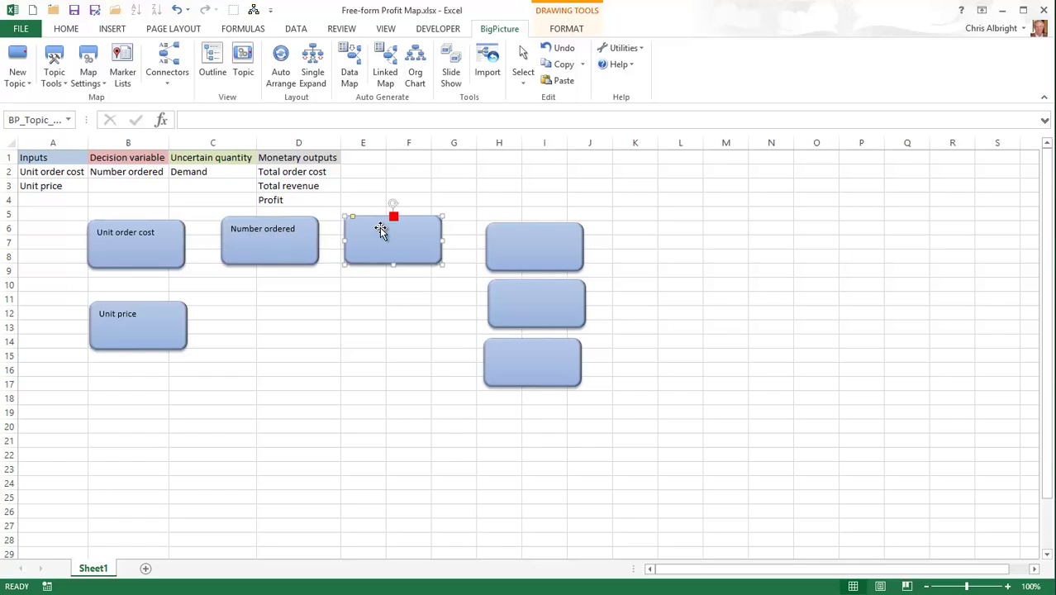
pyautogui.write('Demand')
# Label the column of three remaining topics, from the upper one down, "Total order cost", "Total revenue" and "Profit".
pyautogui.click(501, 247)
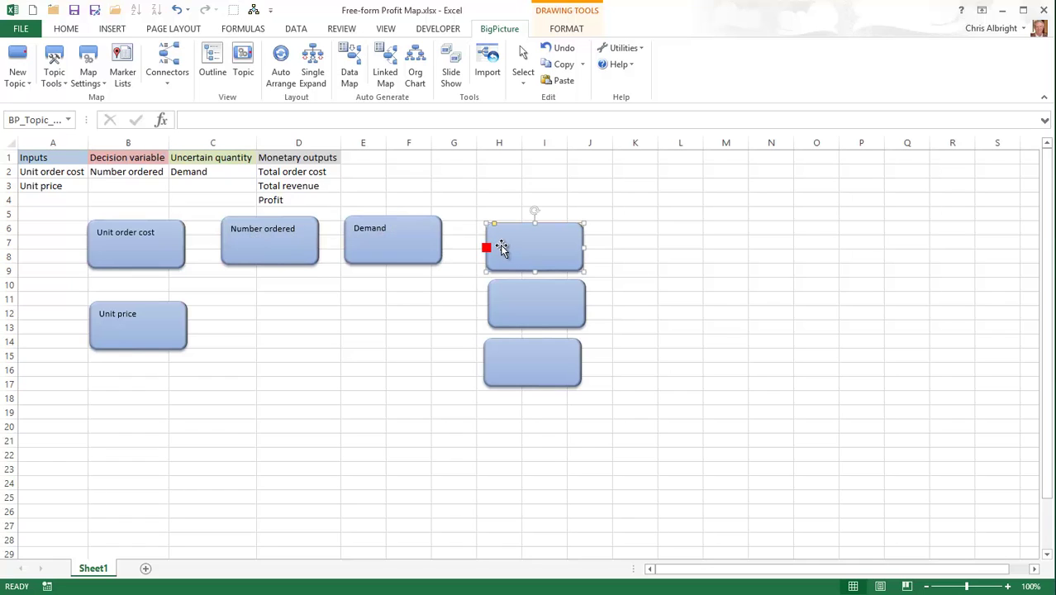
pyautogui.write('Total order cost')
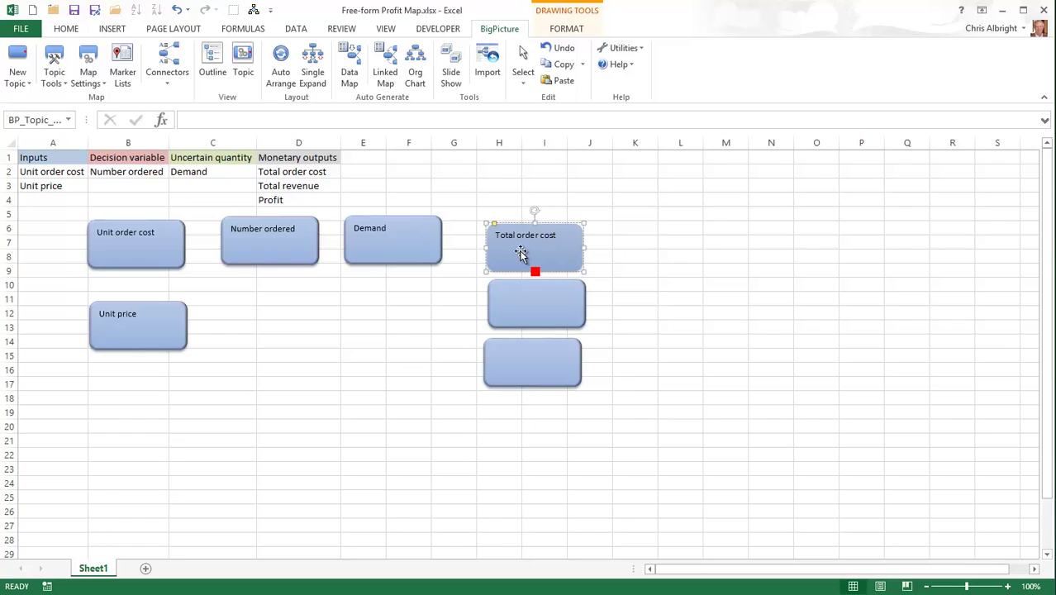
pyautogui.click(500, 295)
pyautogui.write('Total revenue')
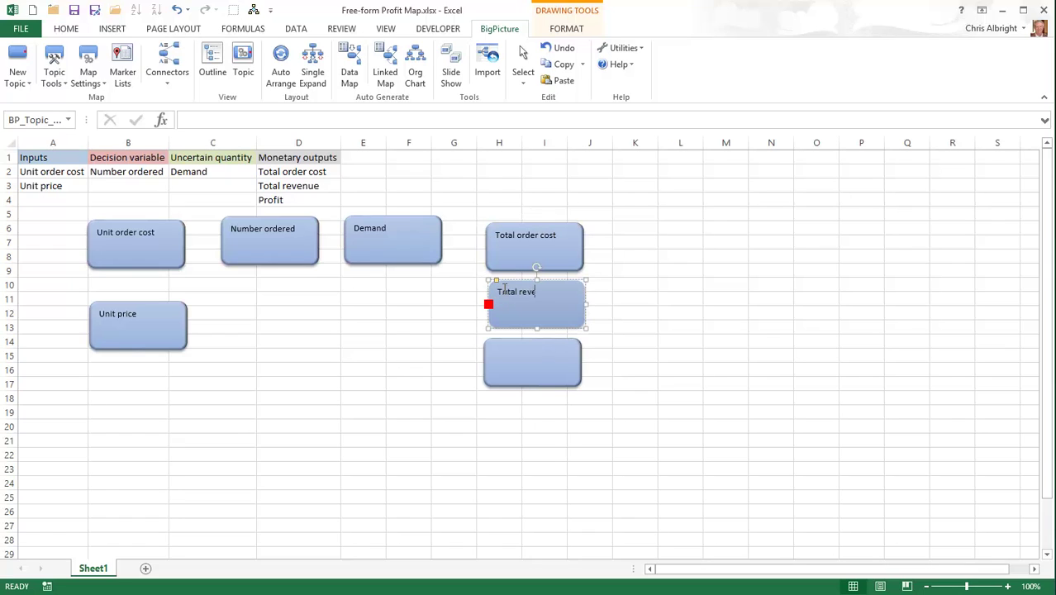
pyautogui.click(526, 360)
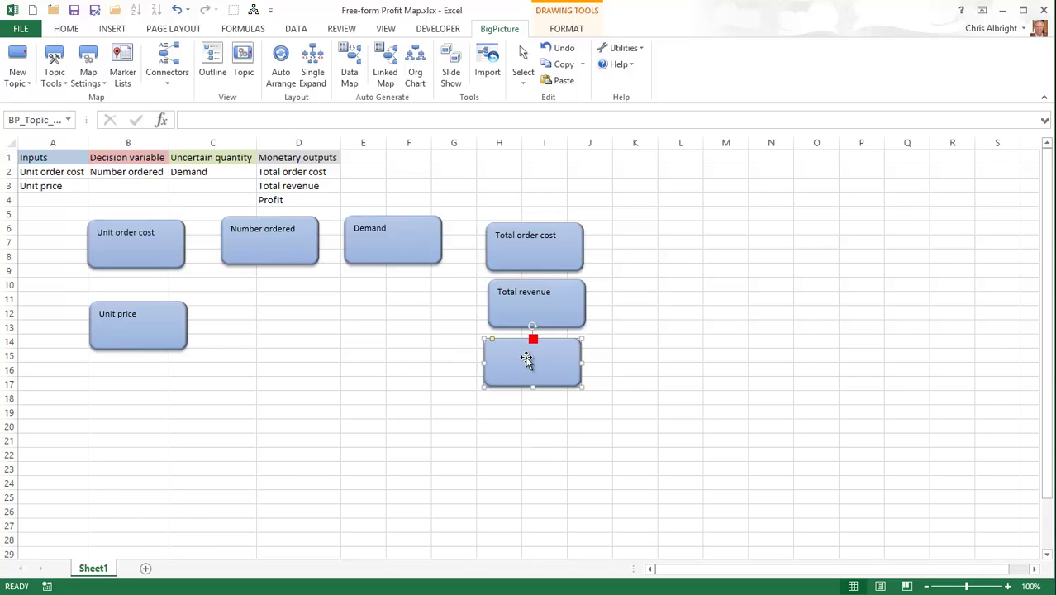
pyautogui.write('Profit')
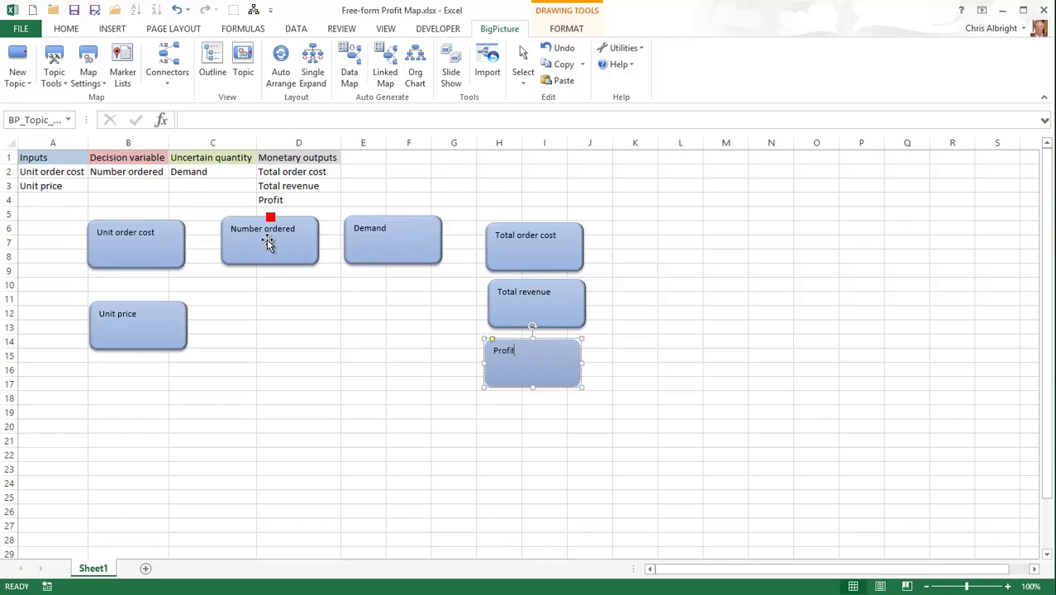
# Fill the Number ordered topic light red and the Demand topic light green to match their heading colours.
pyautogui.click(276, 241)
pyautogui.click(566, 28)
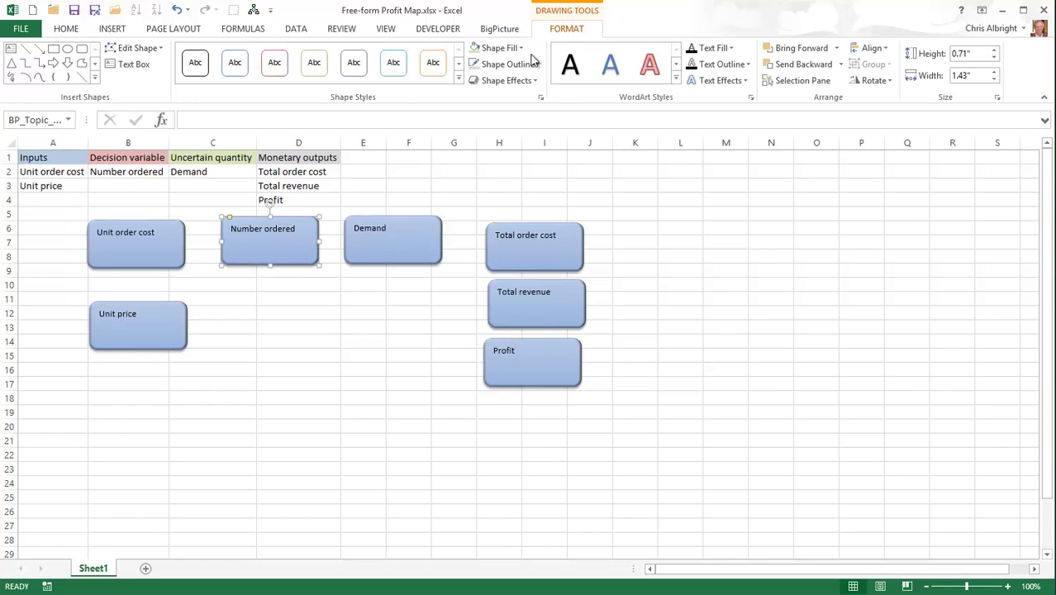
pyautogui.click(521, 48)
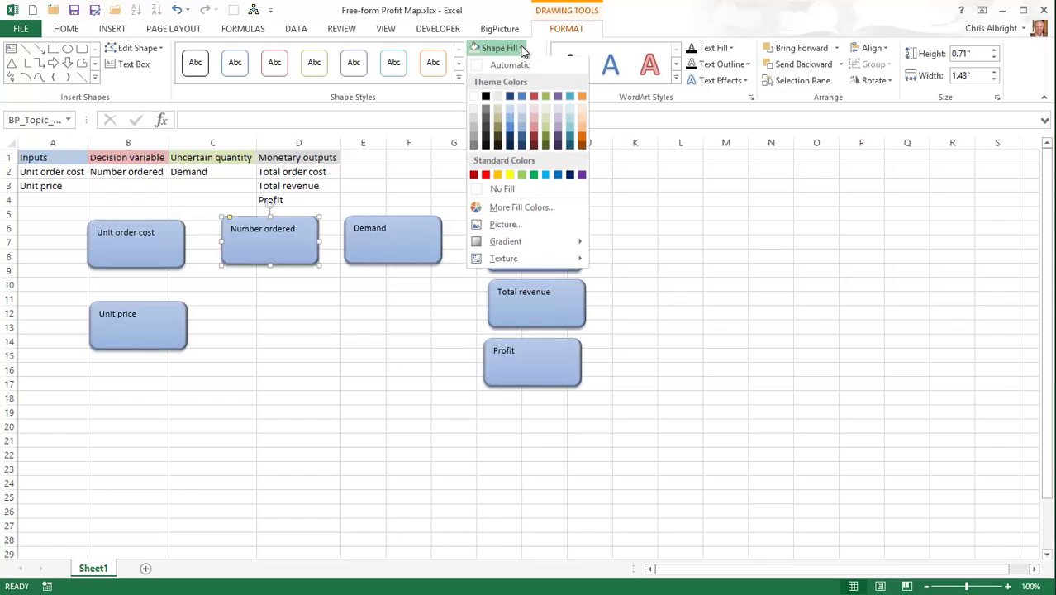
pyautogui.click(532, 119)
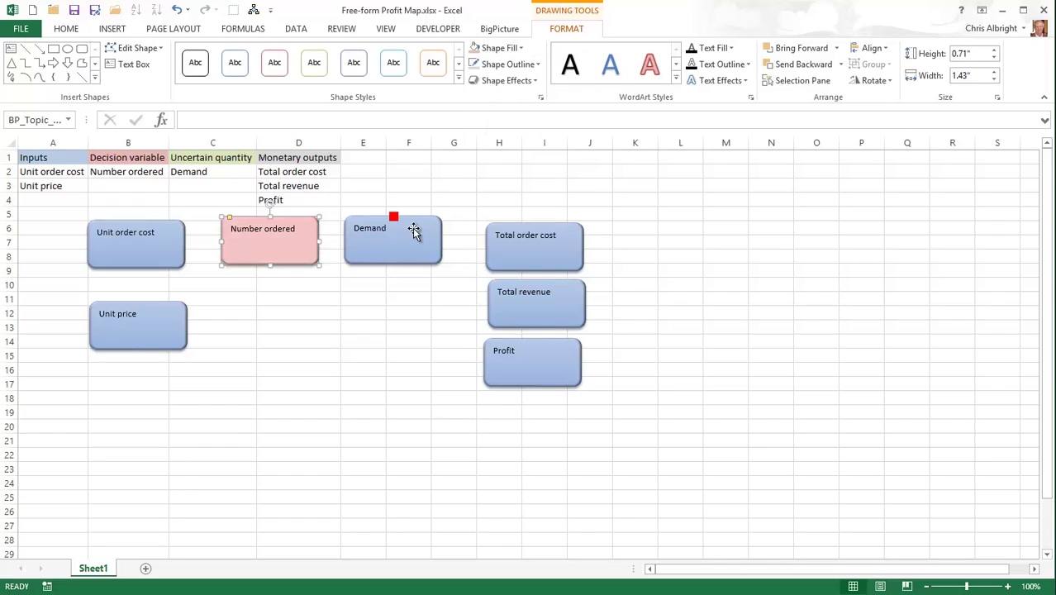
pyautogui.click(394, 248)
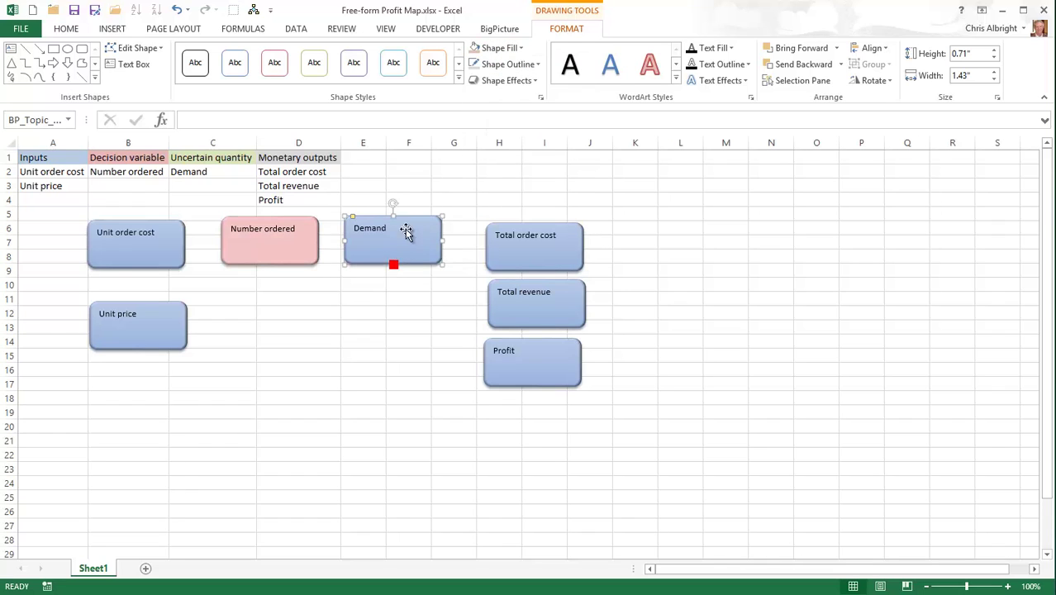
pyautogui.click(519, 49)
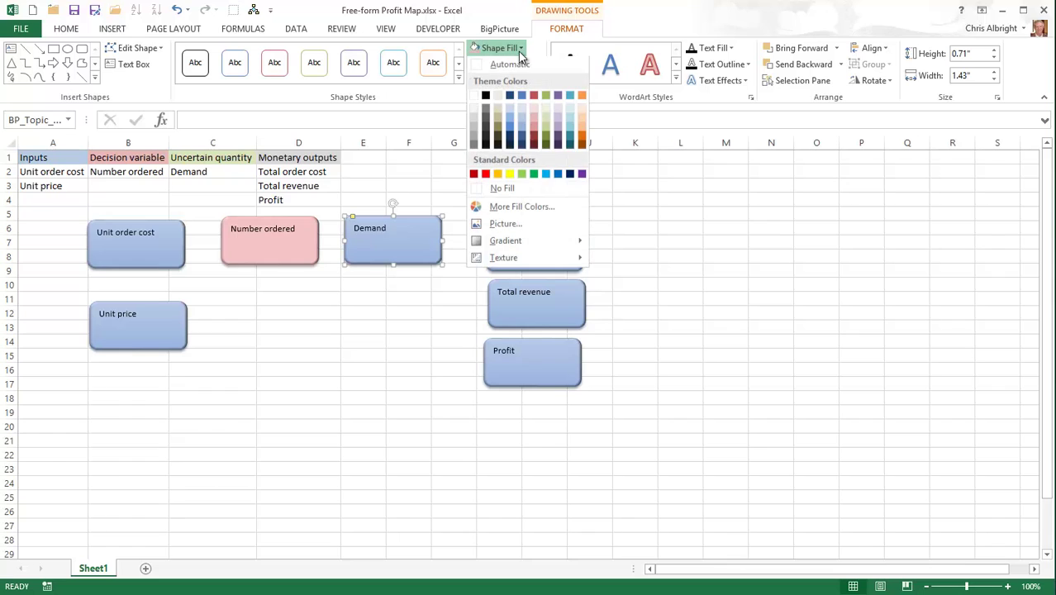
pyautogui.click(545, 120)
# Fill the Total order cost, Total revenue and Profit topics together with light gray.
pyautogui.click(541, 236)
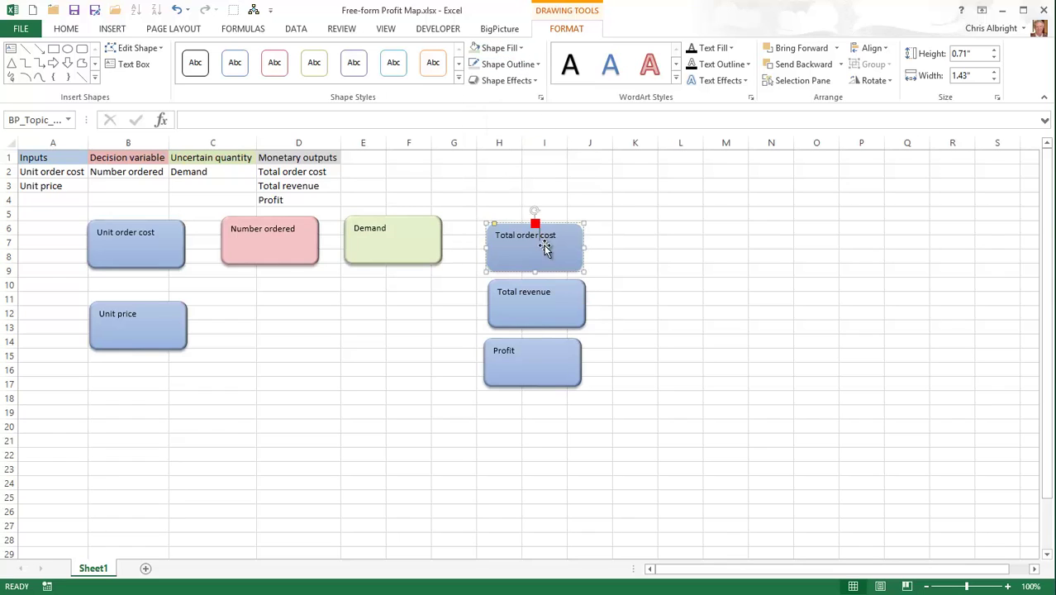
pyautogui.keyDown('shift'); pyautogui.click(550, 317); pyautogui.keyUp('shift')
pyautogui.keyDown('shift'); pyautogui.click(545, 368); pyautogui.keyUp('shift')
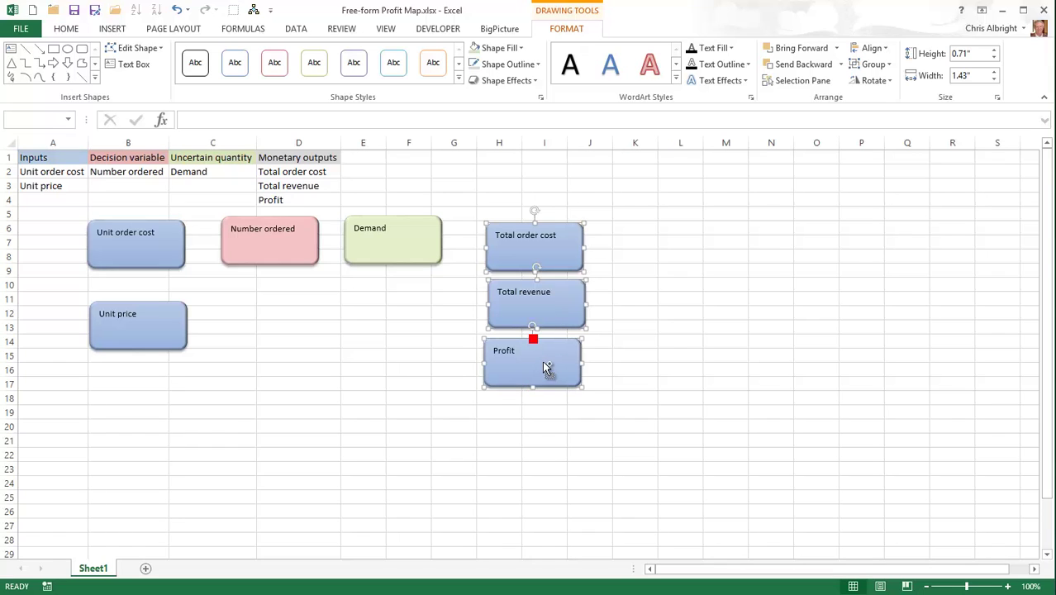
pyautogui.click(521, 48)
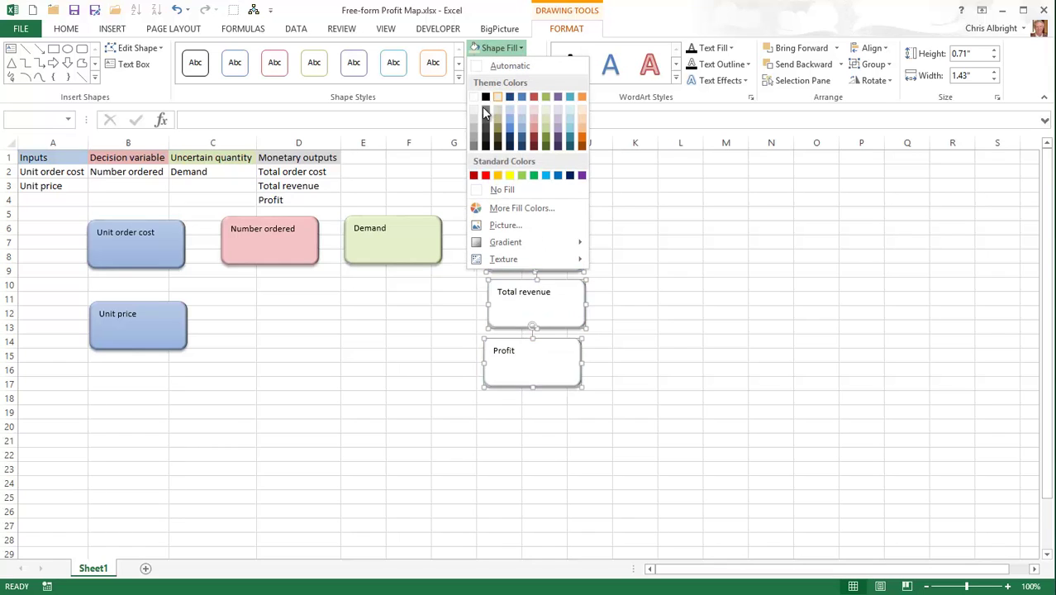
pyautogui.click(476, 127)
pyautogui.click(785, 408)
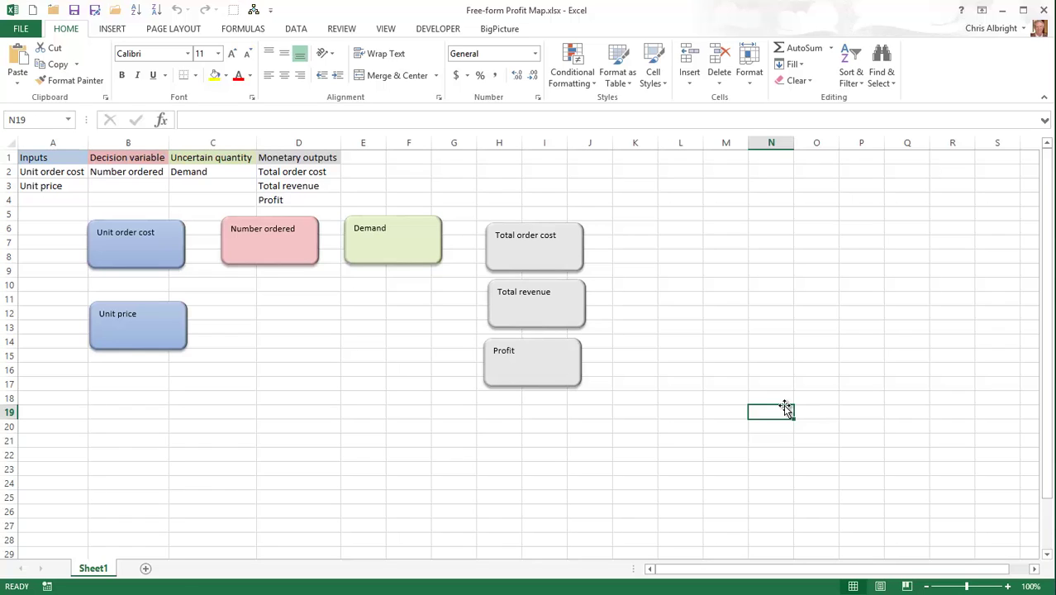
# Arrange Total revenue under Number ordered, Total order cost under Demand, and Profit below both, with Unit price and Unit order cost on opposite outer sides.
pyautogui.moveTo(173, 250); pyautogui.dragTo(693, 288)
pyautogui.moveTo(547, 246); pyautogui.dragTo(406, 322)
pyautogui.moveTo(539, 303); pyautogui.dragTo(277, 331)
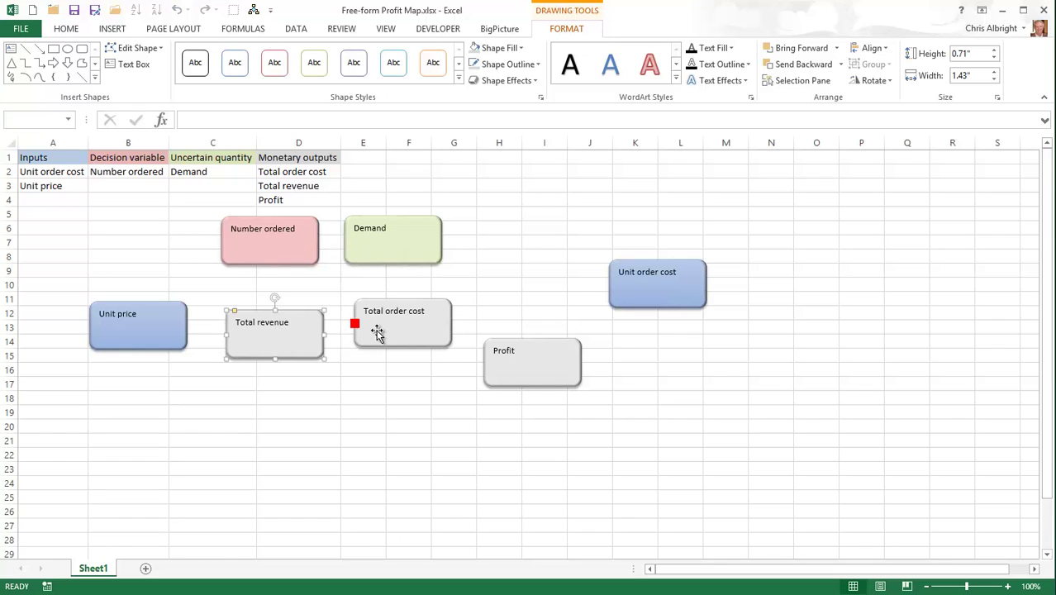
pyautogui.moveTo(527, 373); pyautogui.dragTo(310, 443)
pyautogui.moveTo(419, 326); pyautogui.dragTo(429, 338)
pyautogui.click(654, 270)
pyautogui.moveTo(636, 292); pyautogui.dragTo(536, 312)
pyautogui.moveTo(118, 326); pyautogui.dragTo(113, 302)
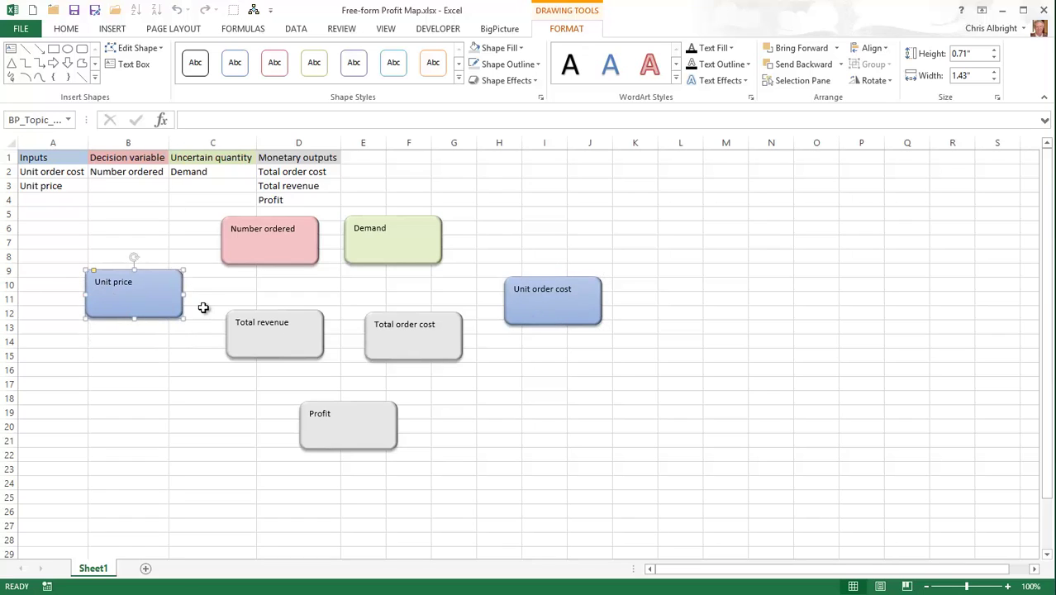
# Draw connectors from Unit price, Number ordered and Demand to the Total revenue topic.
pyautogui.moveTo(185, 296)
pyautogui.moveTo(190, 295); pyautogui.dragTo(277, 317)
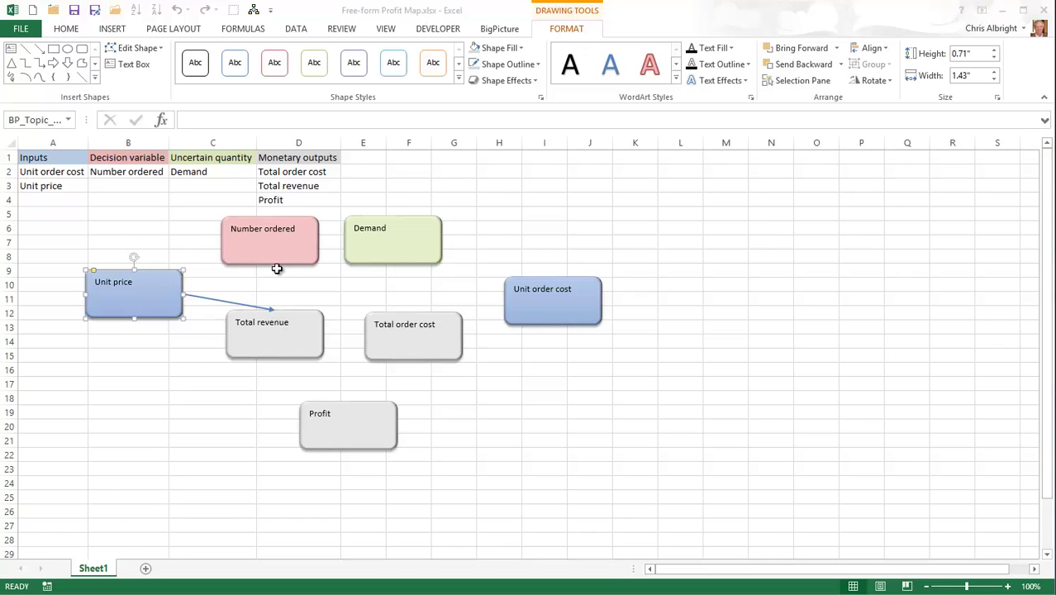
pyautogui.moveTo(273, 267); pyautogui.dragTo(281, 314)
pyautogui.moveTo(394, 266); pyautogui.dragTo(278, 315)
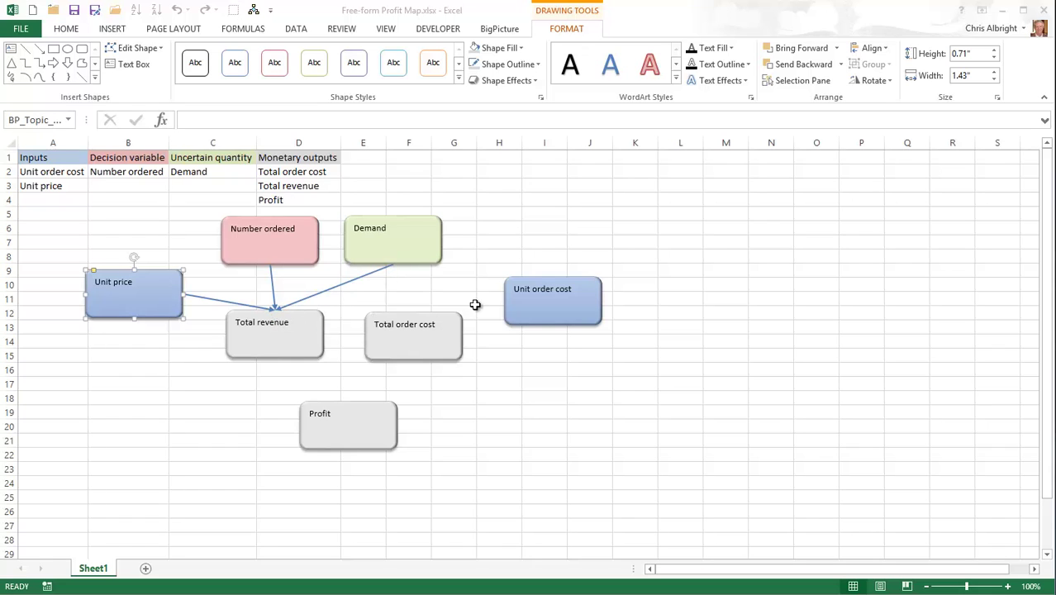
# Connect Unit order cost and Number ordered to Total order cost, and connect Total revenue and Total order cost to Profit.
pyautogui.moveTo(502, 306)
pyautogui.mouseDown()
pyautogui.moveTo(432, 323)
pyautogui.moveTo(415, 317)
pyautogui.mouseUp()
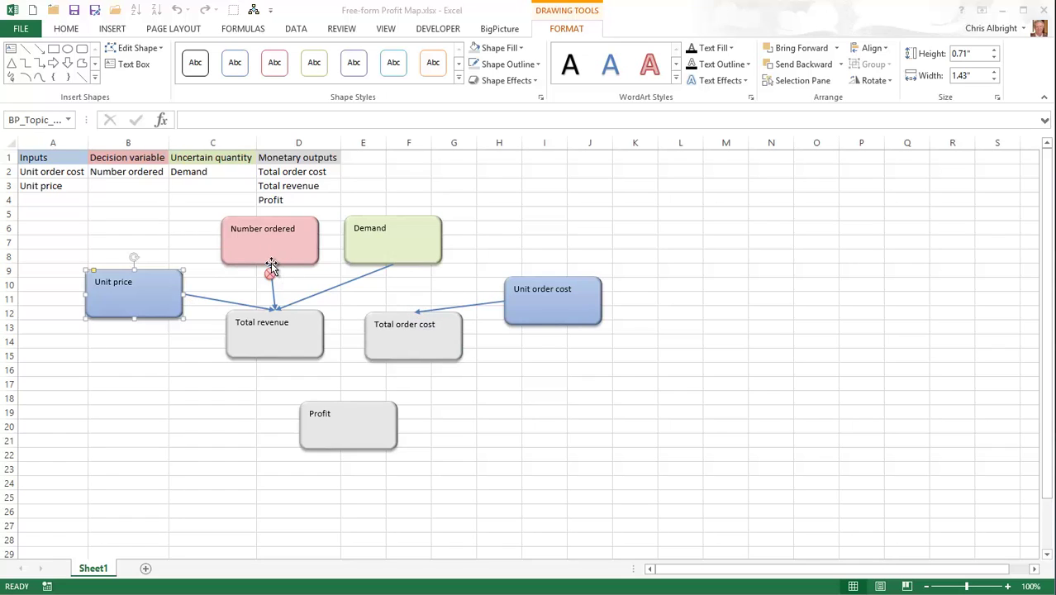
pyautogui.moveTo(270, 269); pyautogui.dragTo(415, 319)
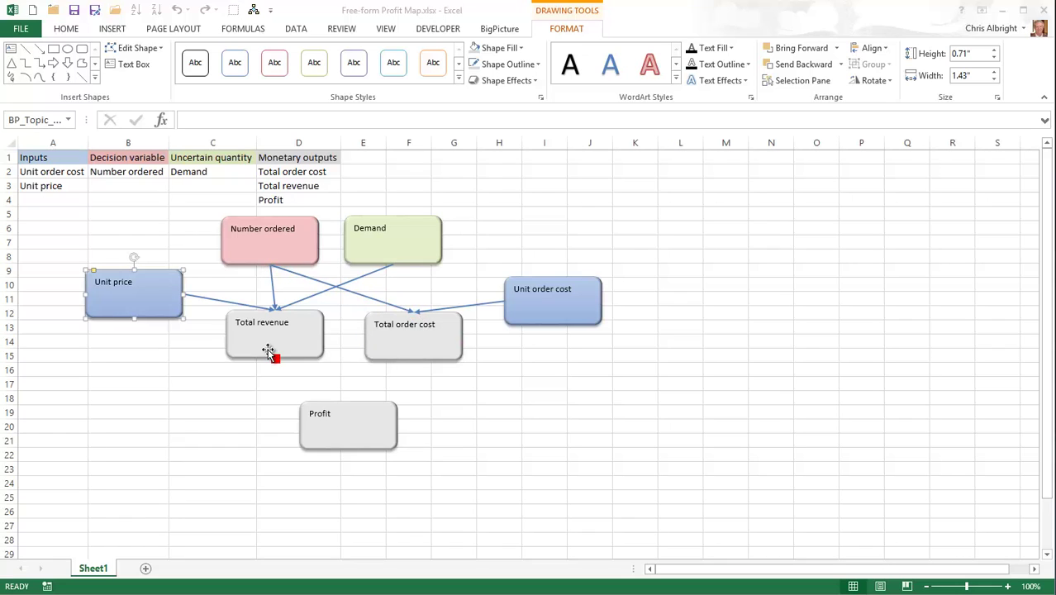
pyautogui.moveTo(275, 361); pyautogui.dragTo(349, 411)
pyautogui.moveTo(413, 361); pyautogui.dragTo(353, 405)
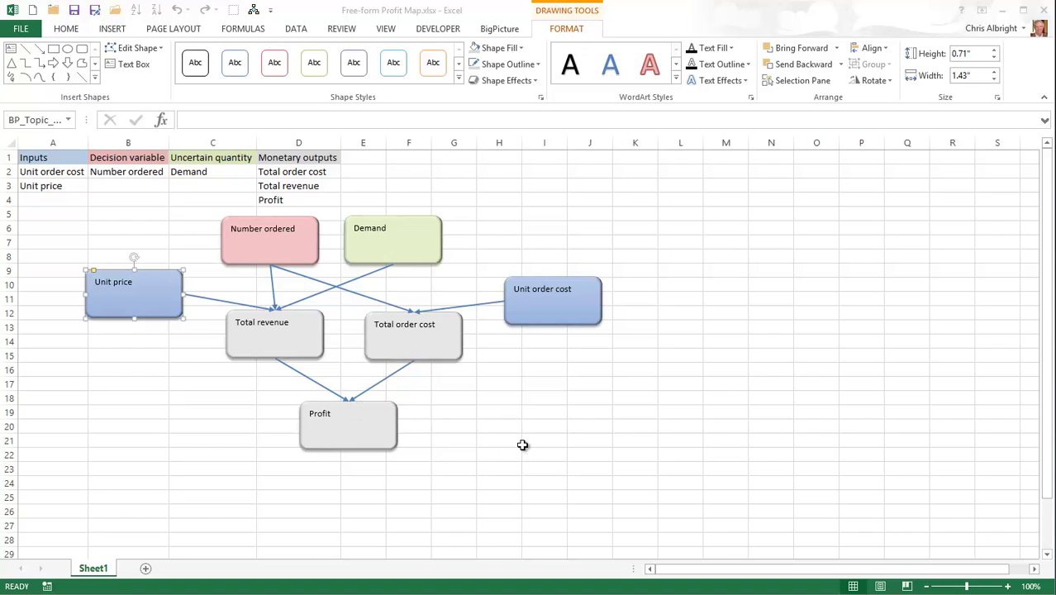